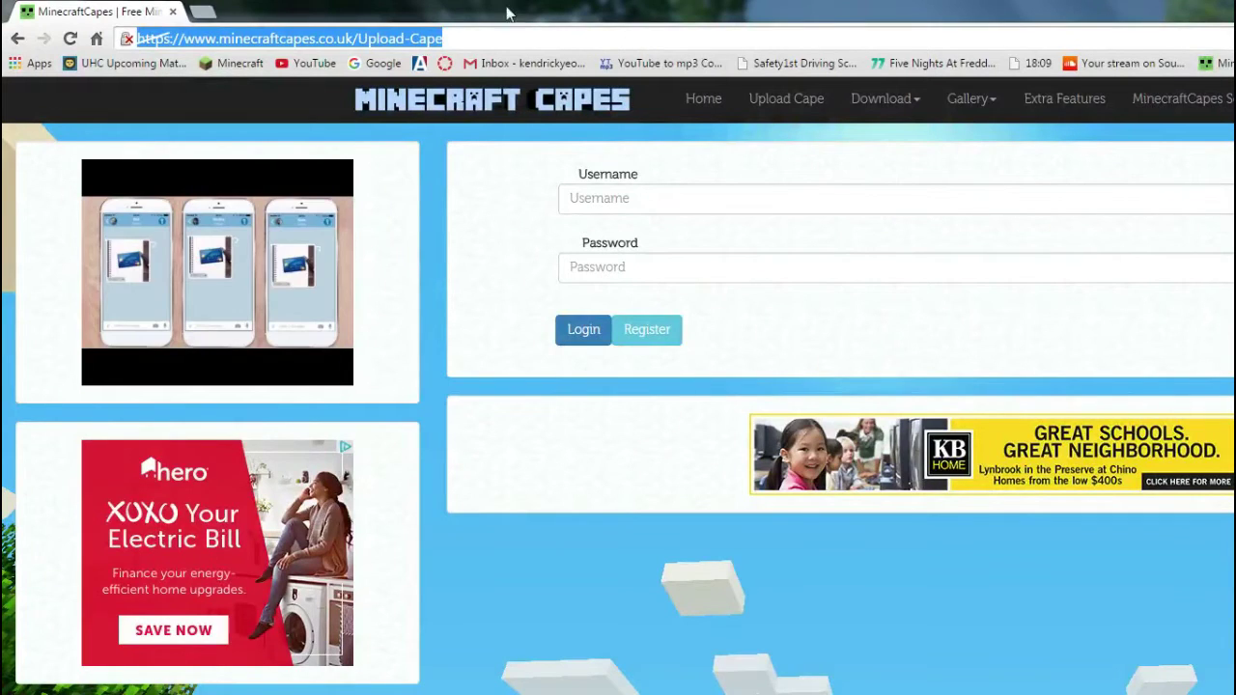
- Go to the MinecraftCapes home page and dismiss the Minecon 2016 Cape announcement
click(470, 39)
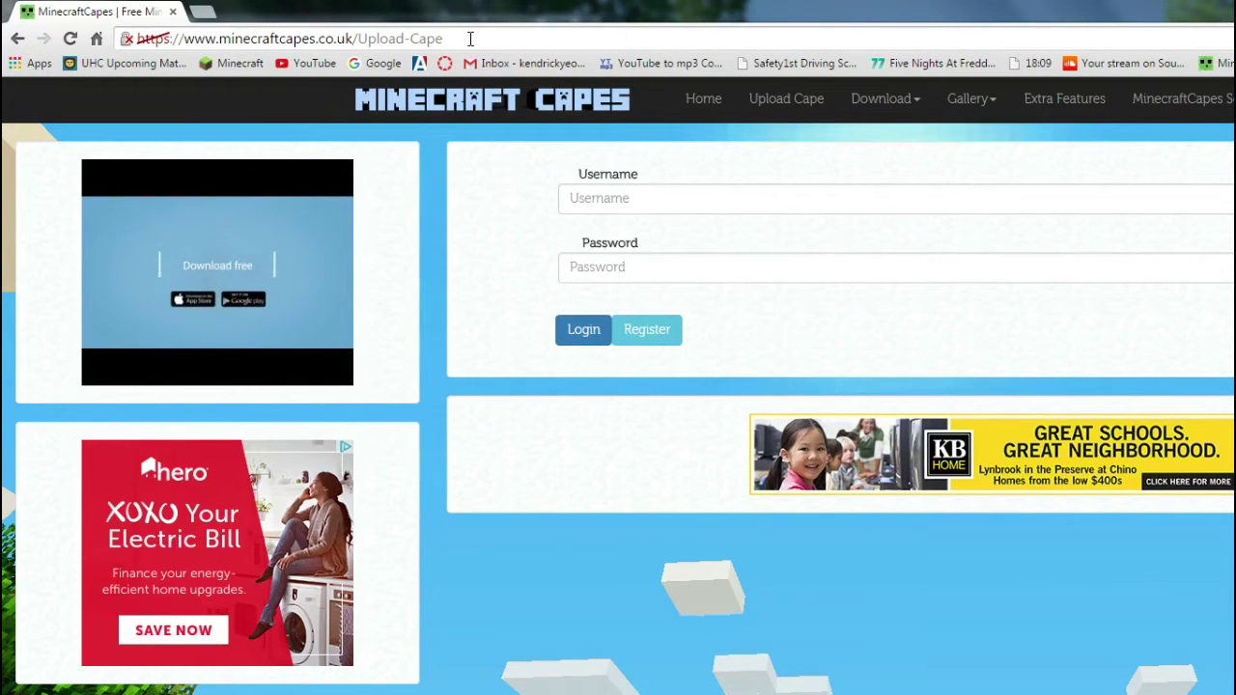
click(702, 108)
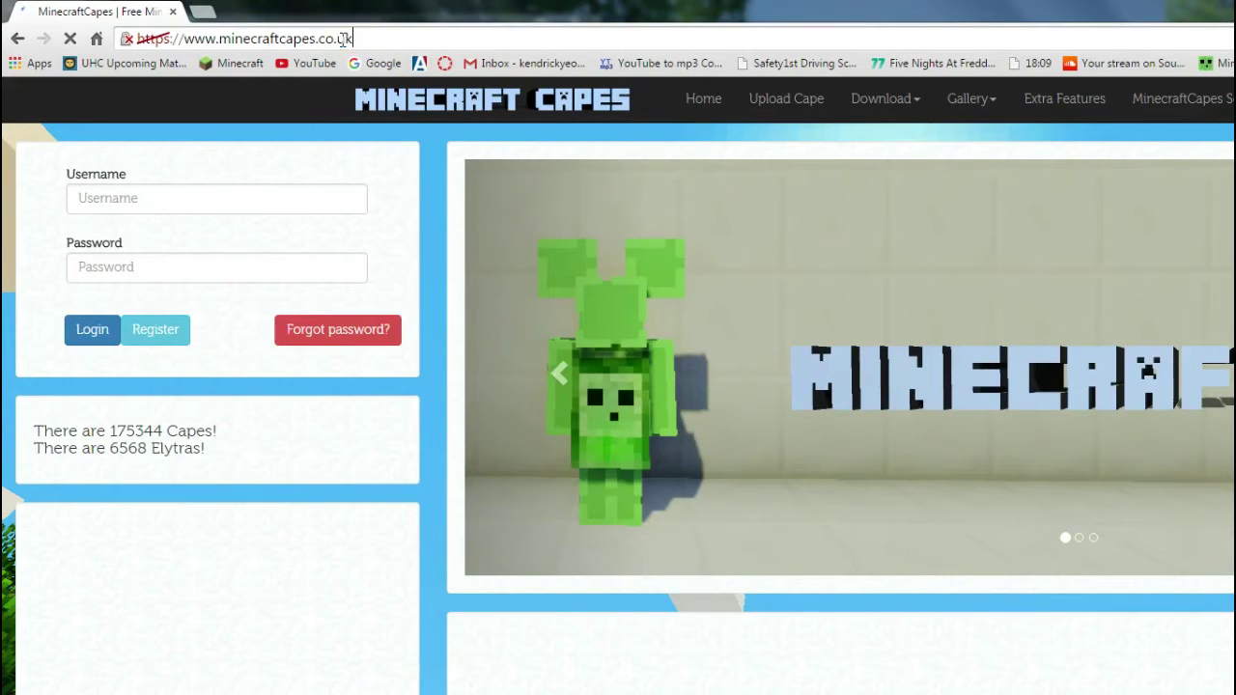
drag(380, 39, 135, 38)
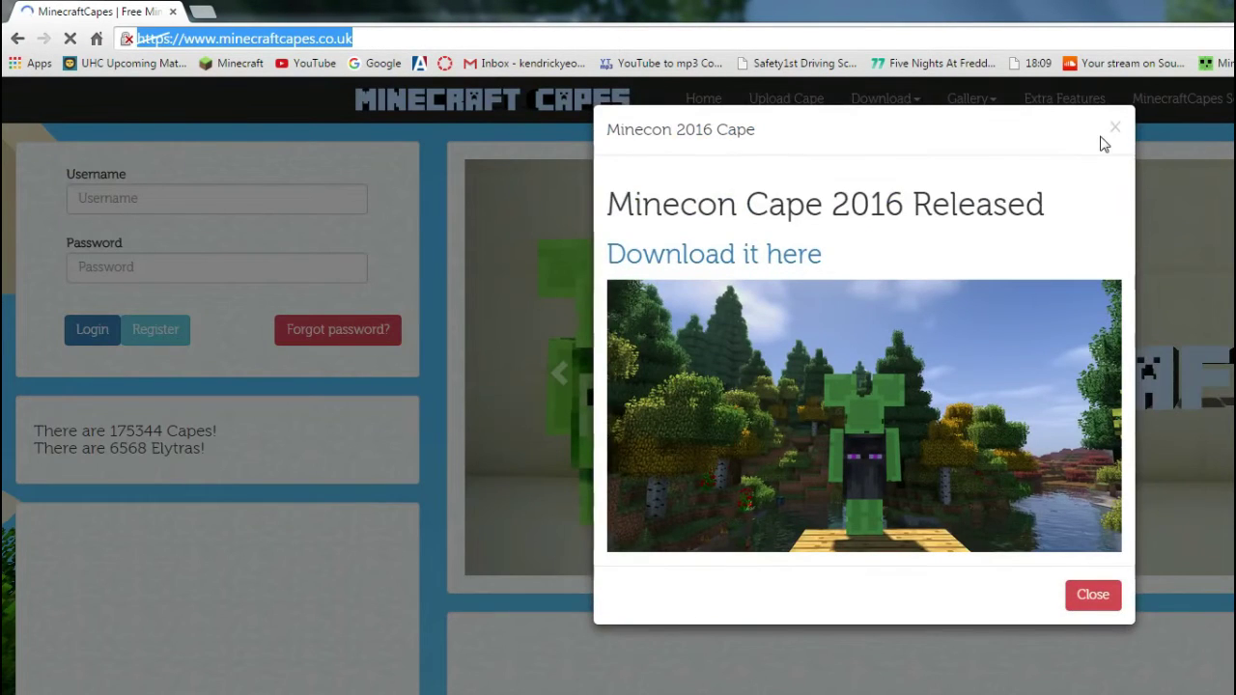
click(1116, 128)
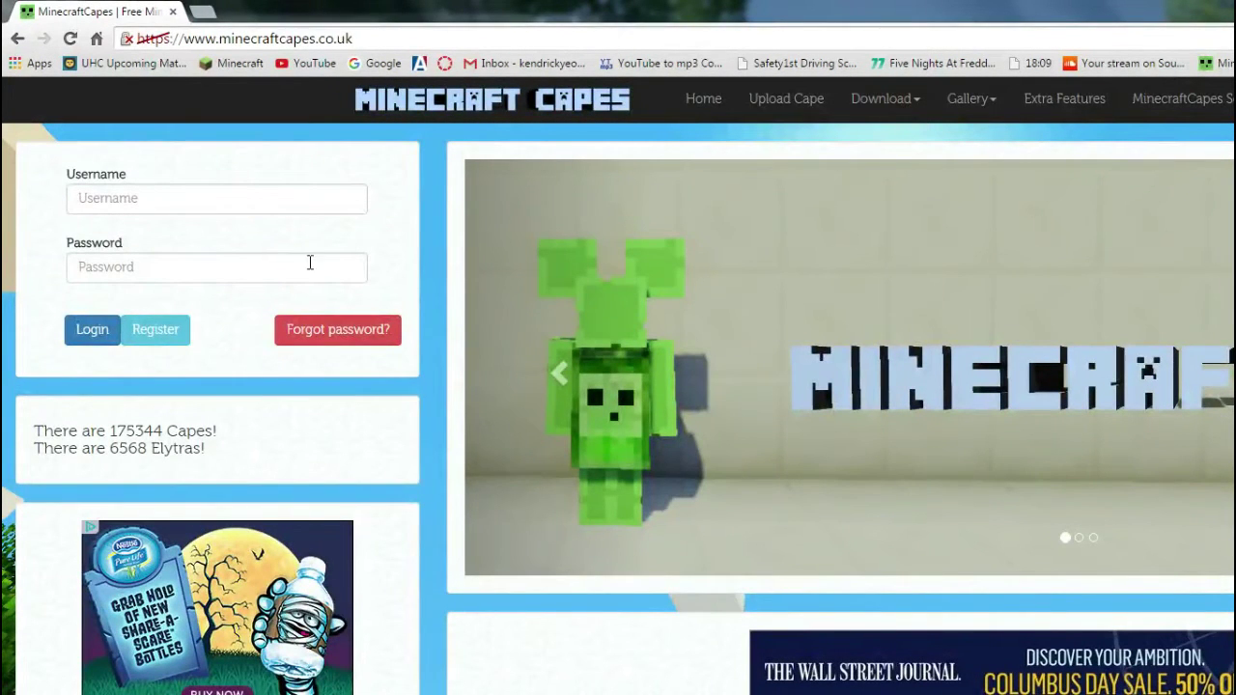
- Open the MinecraftCapes registration form and enter the Minecraft username
click(146, 337)
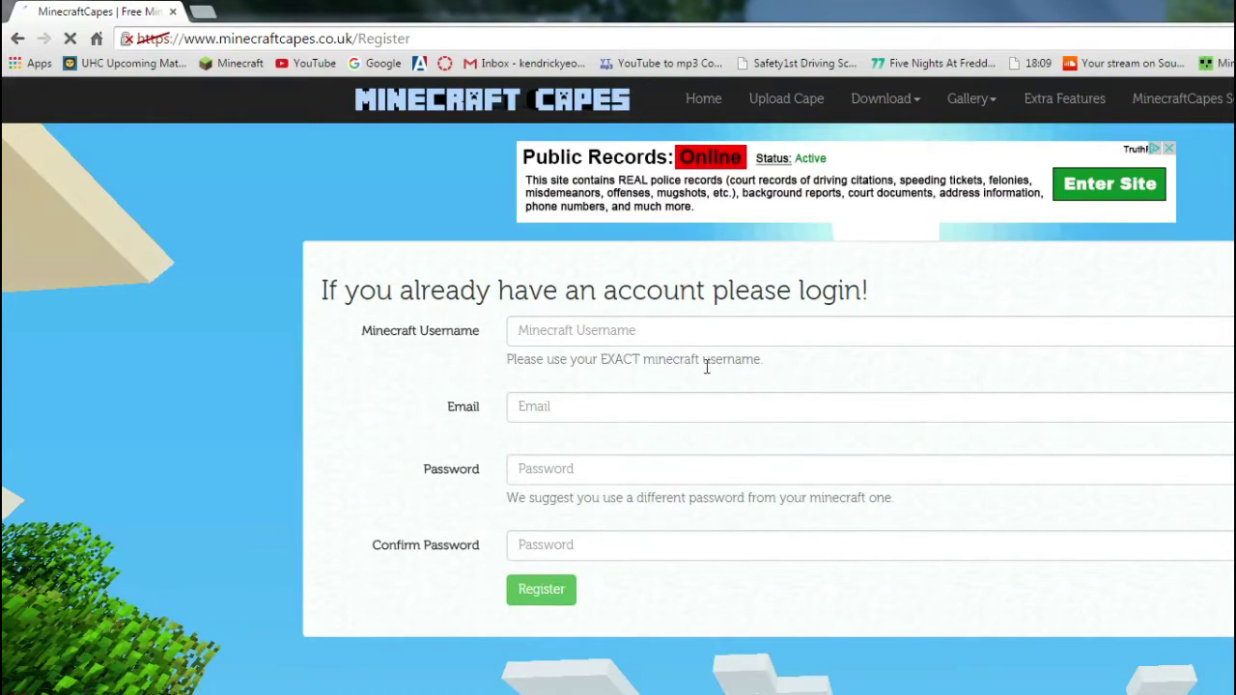
click(681, 340)
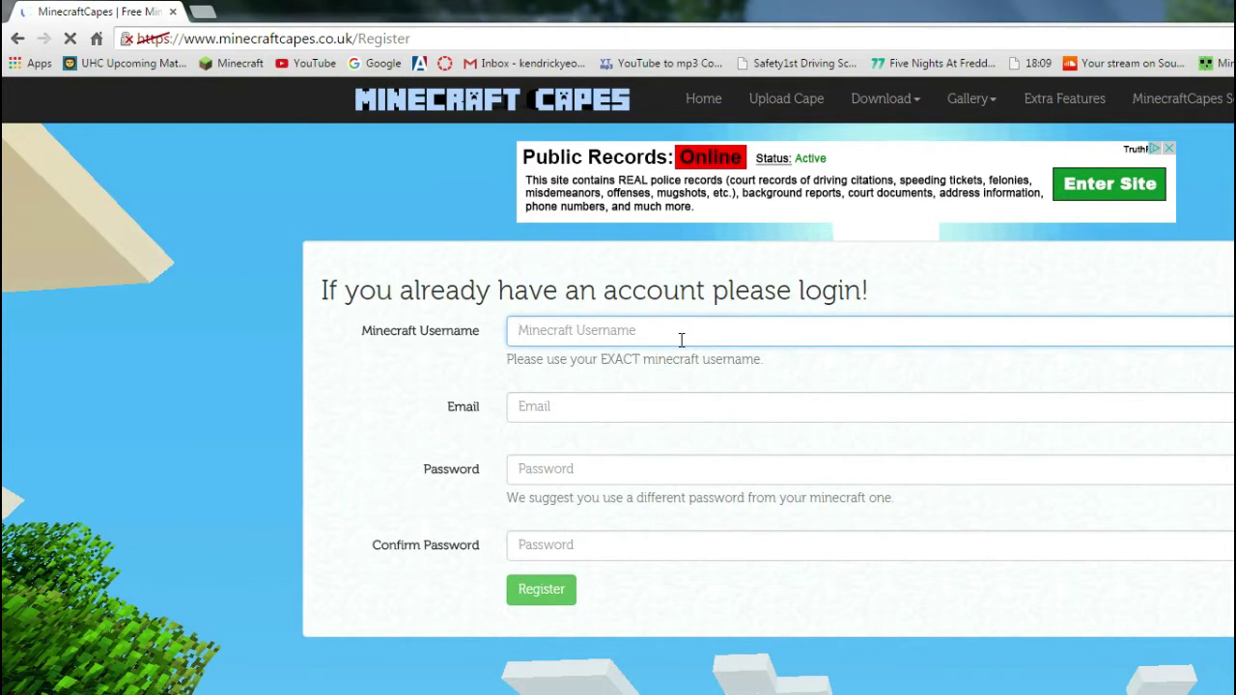
text(TheLuckyAsia)
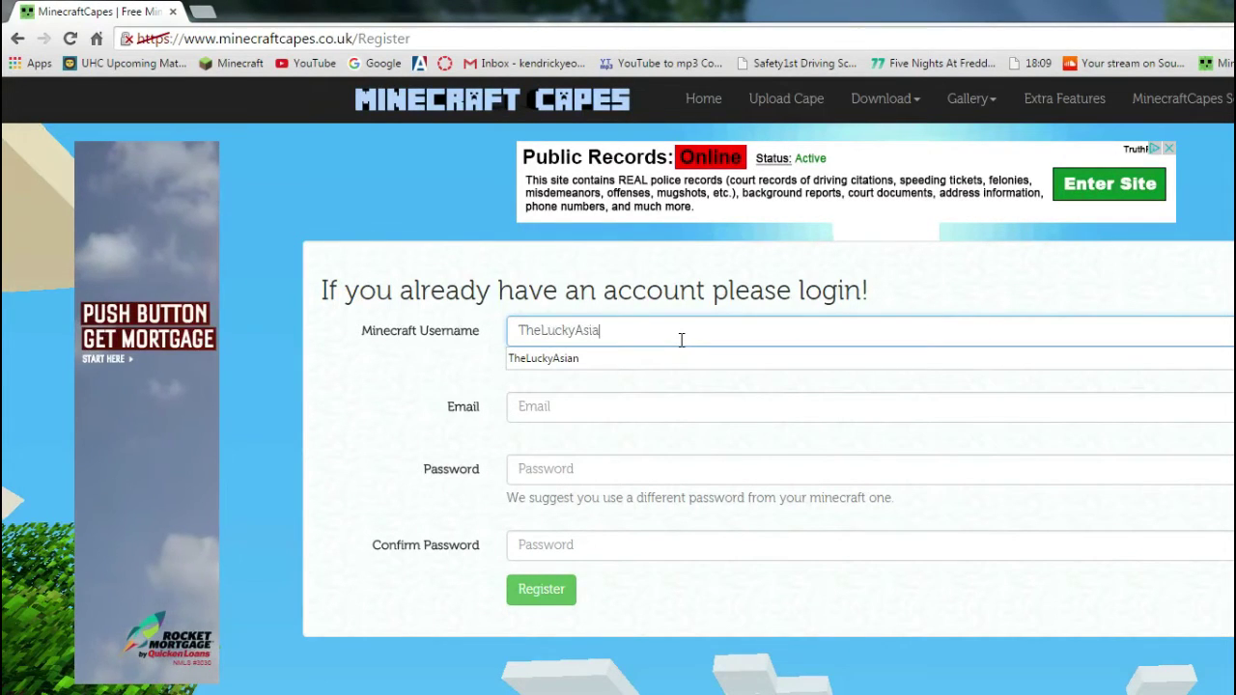
text(n)
key(Tab)
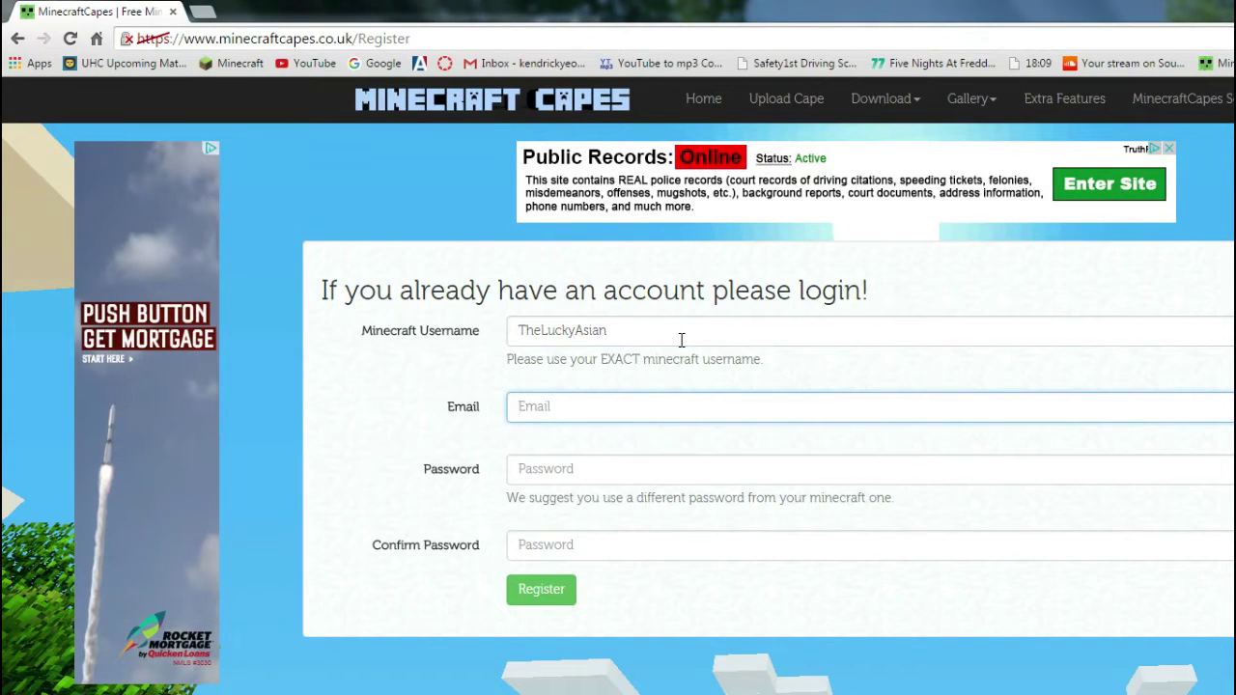
- Review the registration form's email, password and confirm-password fields, including the advice on choosing a different password
click(632, 472)
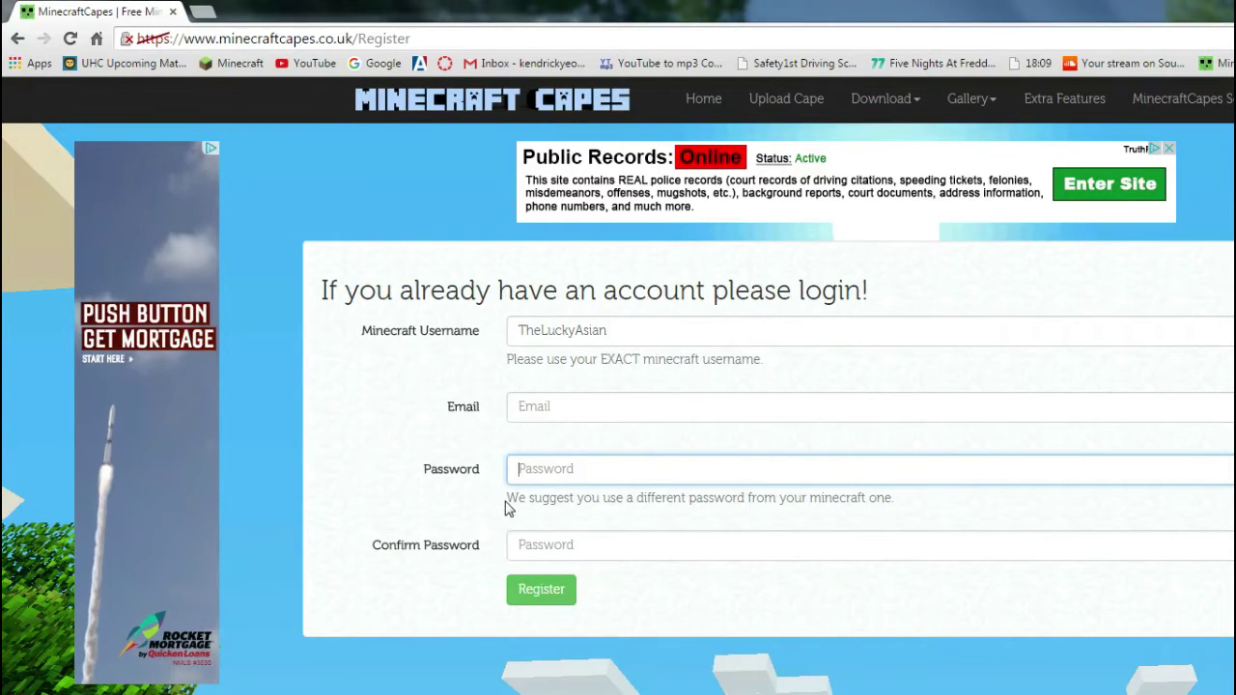
drag(504, 509, 925, 509)
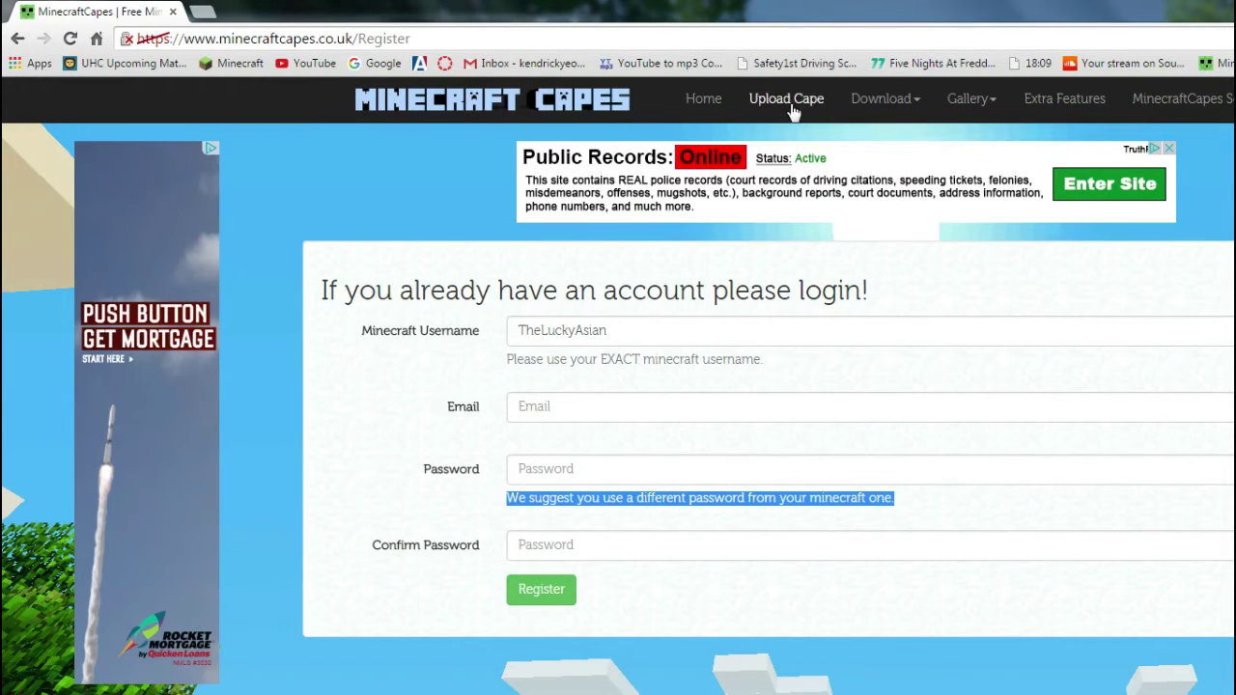
click(908, 502)
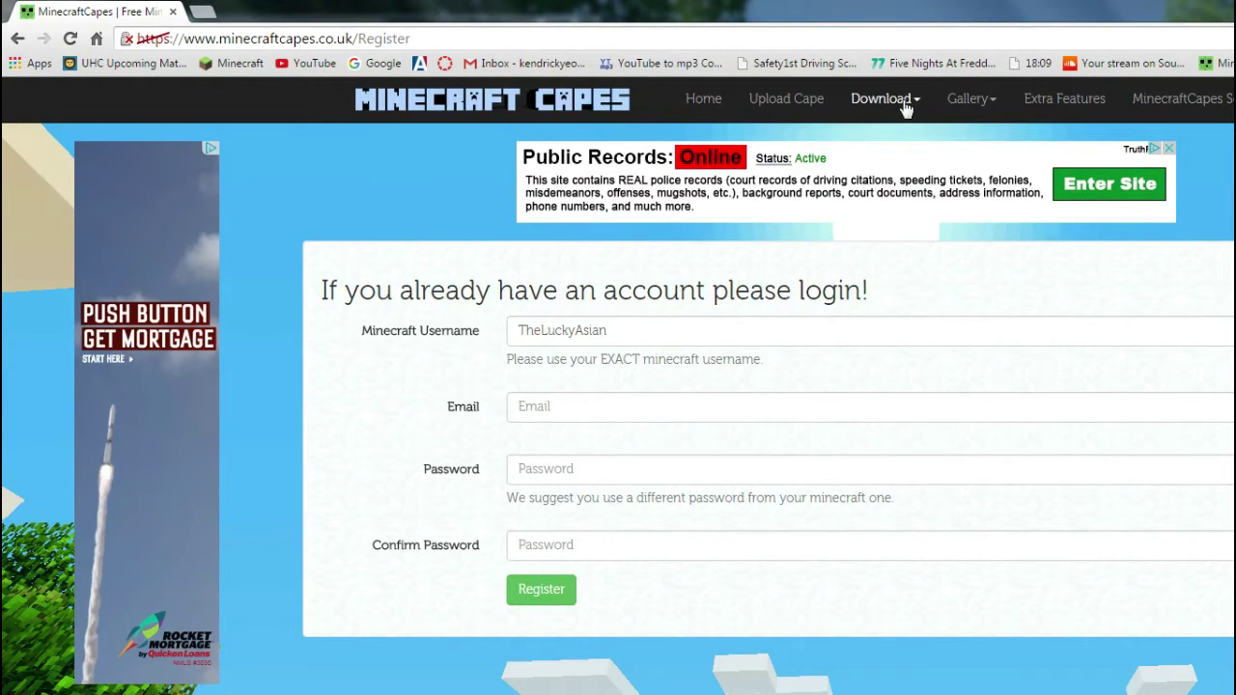
click(567, 403)
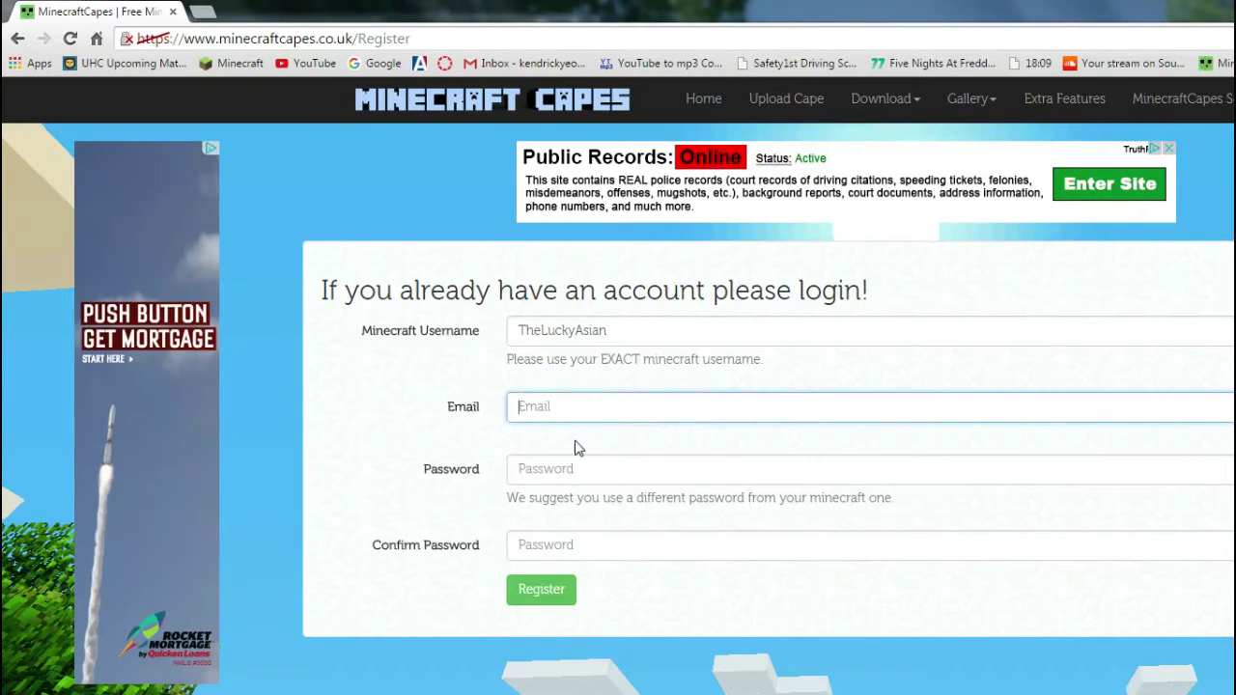
click(603, 479)
click(593, 539)
click(590, 480)
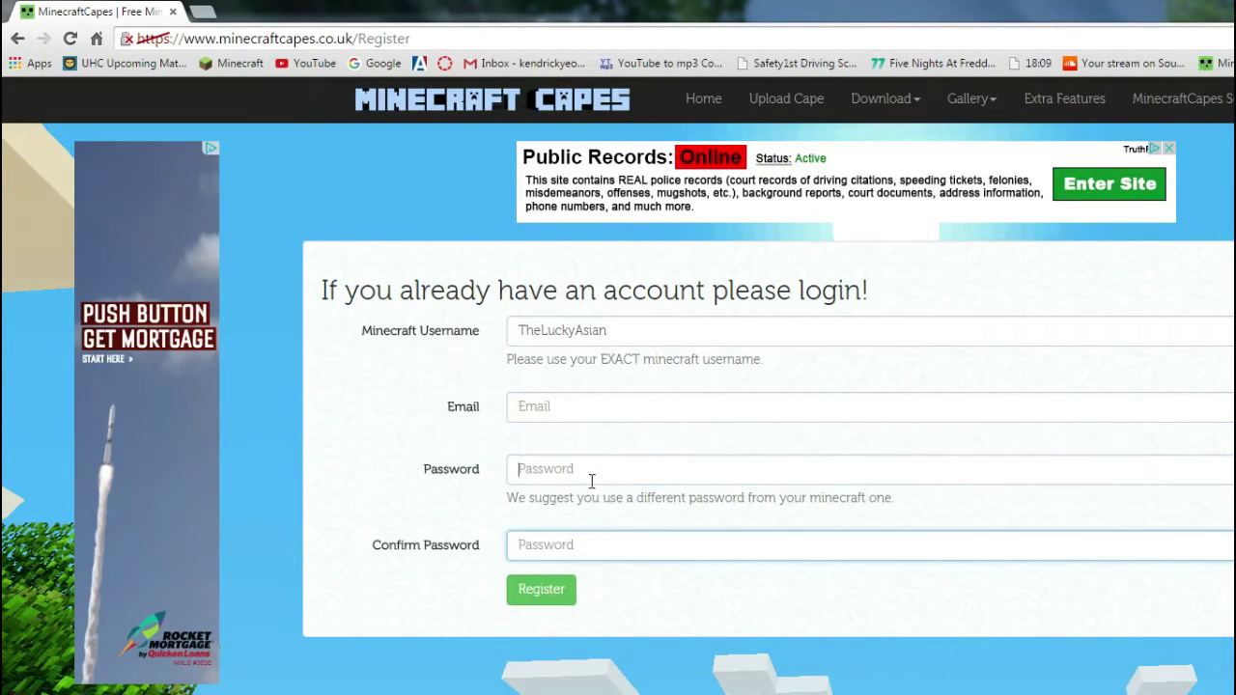
click(596, 539)
click(604, 448)
click(598, 414)
- Clear the Minecraft username from the registration form
drag(607, 338, 405, 345)
key(BackSpace)
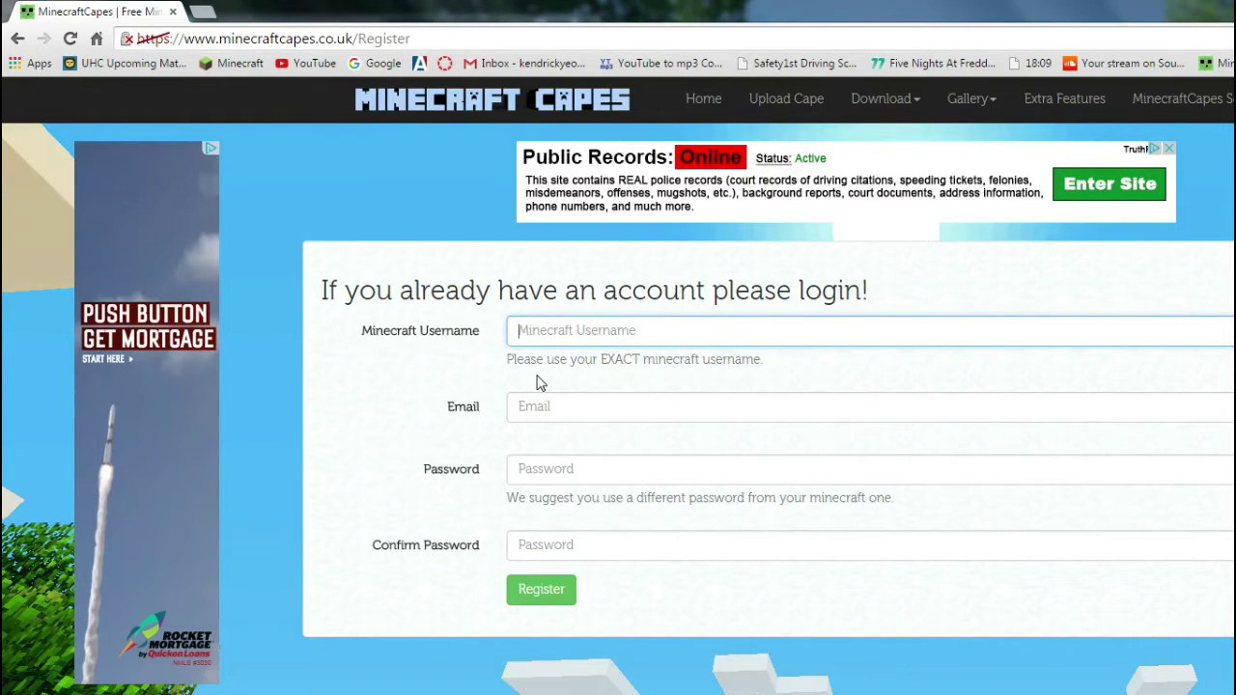
- Open the download page for MinecraftCapes Forge 1.7.10
click(866, 109)
click(850, 146)
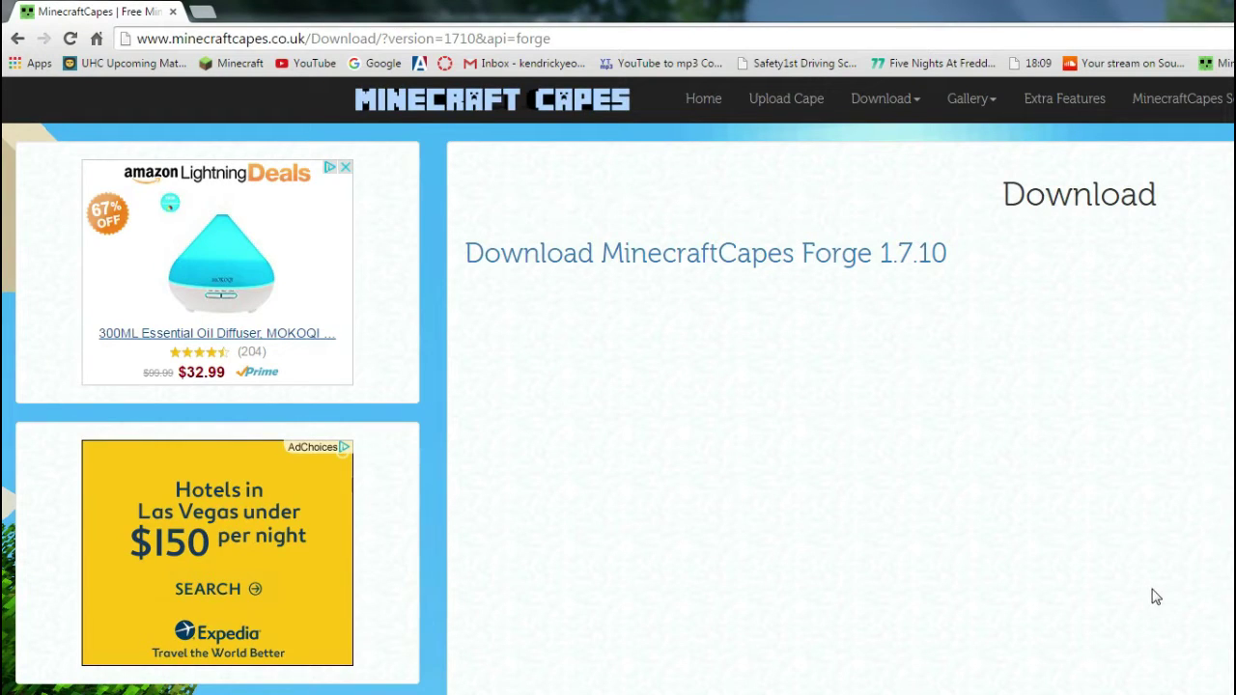
key(super)
click(1204, 479)
scroll(759, 566, down, 3)
scroll(759, 566, up, 3)
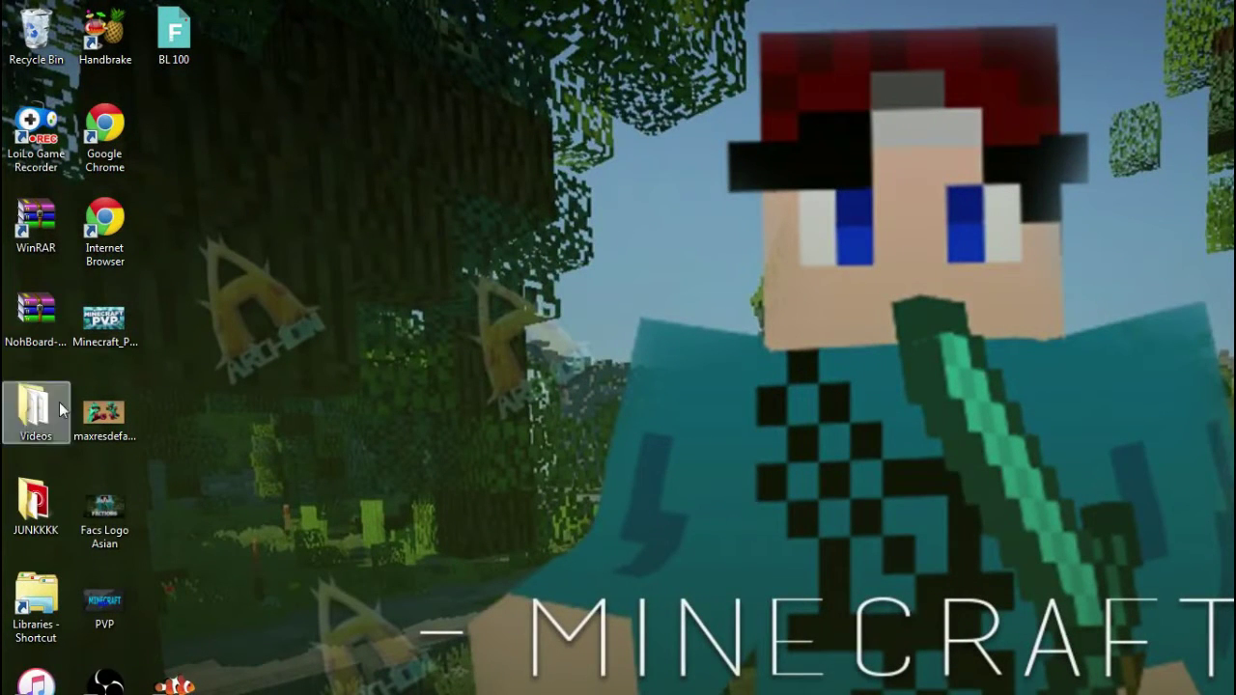
- Open the Roaming folder in Windows Explorer by running %appdata%
key(super)
text(%)
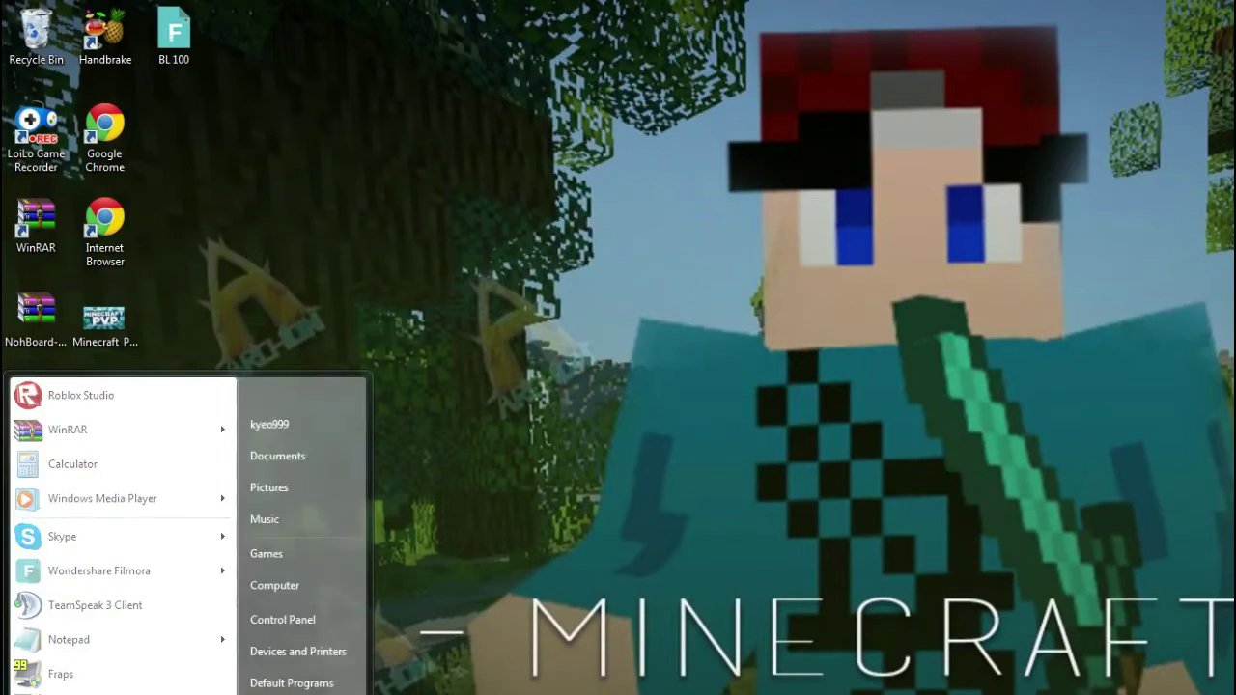
text(appdata%)
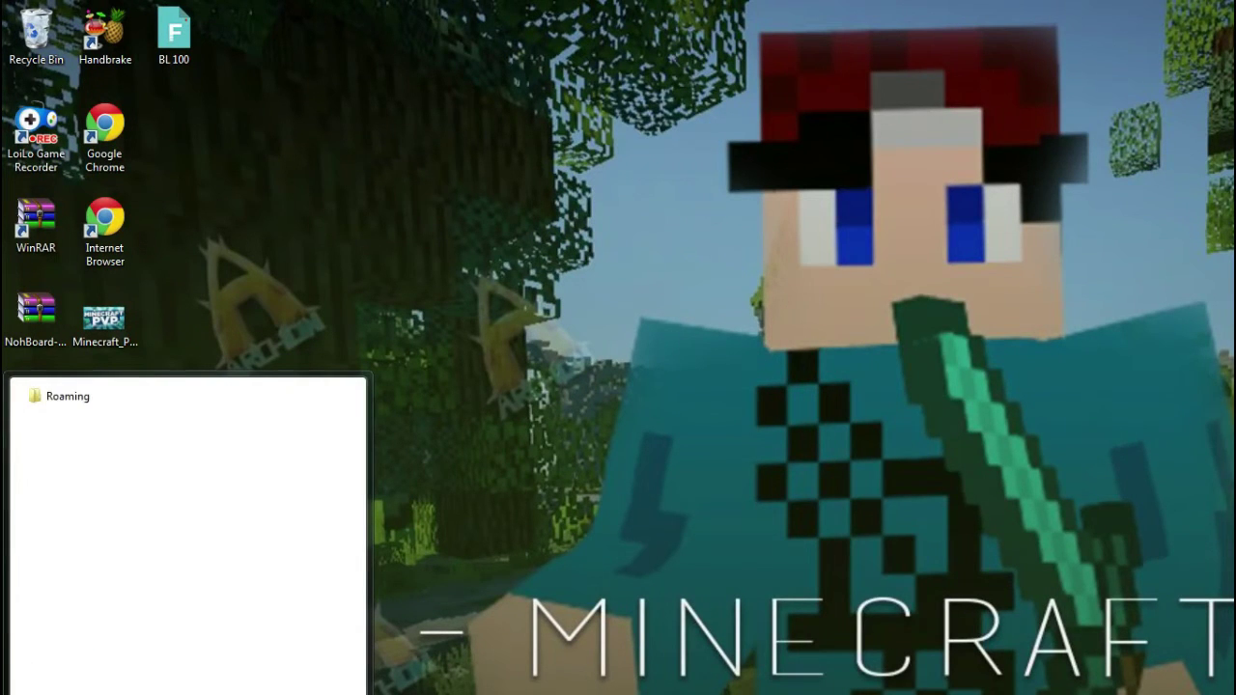
key(Return)
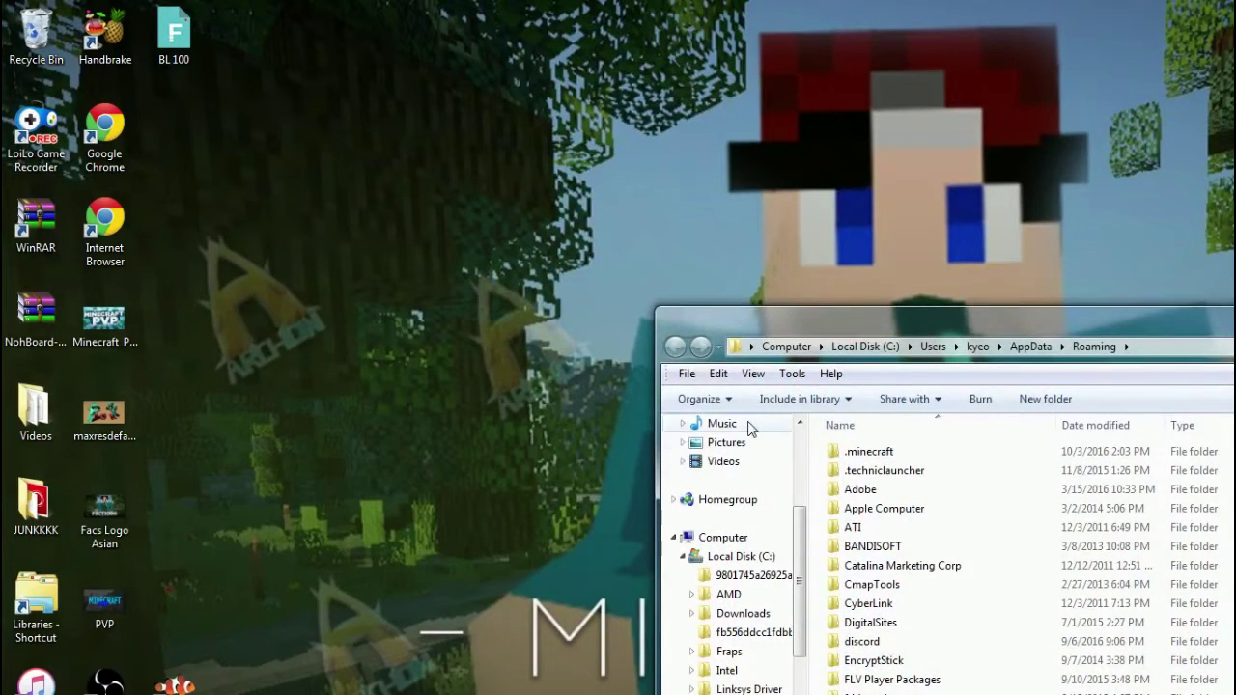
- Repeat the %appdata% lookup to demonstrate how the Roaming folder is reached
key(super)
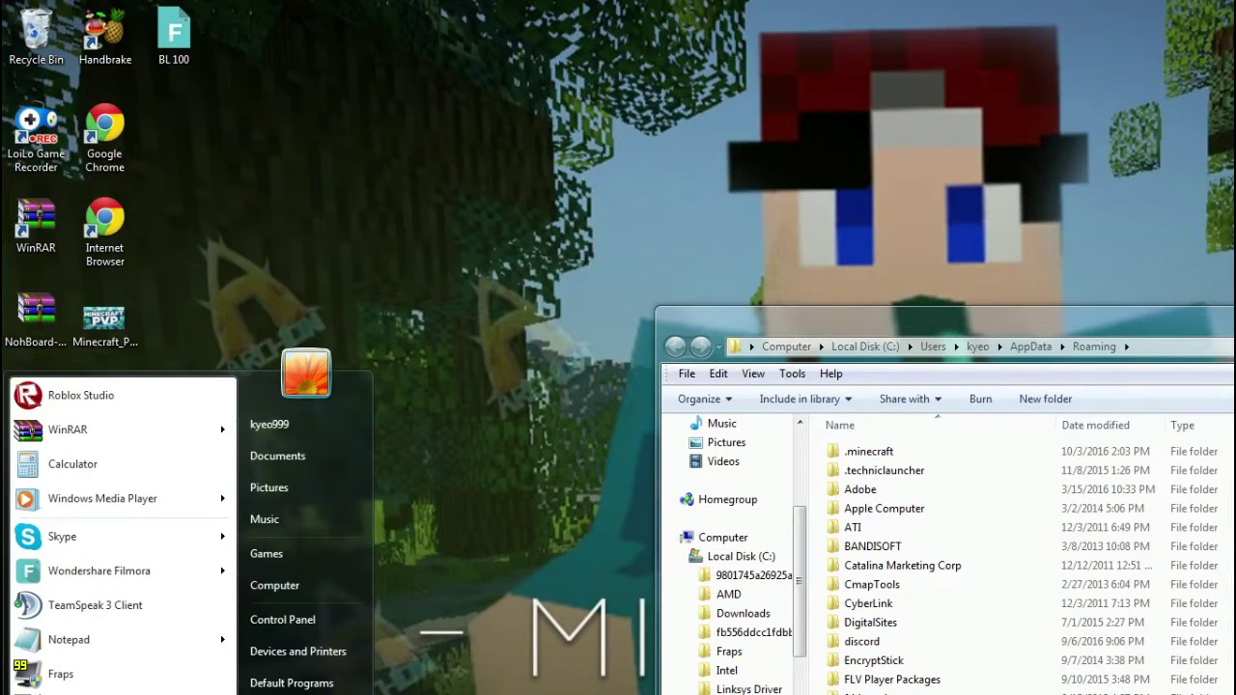
text(%app)
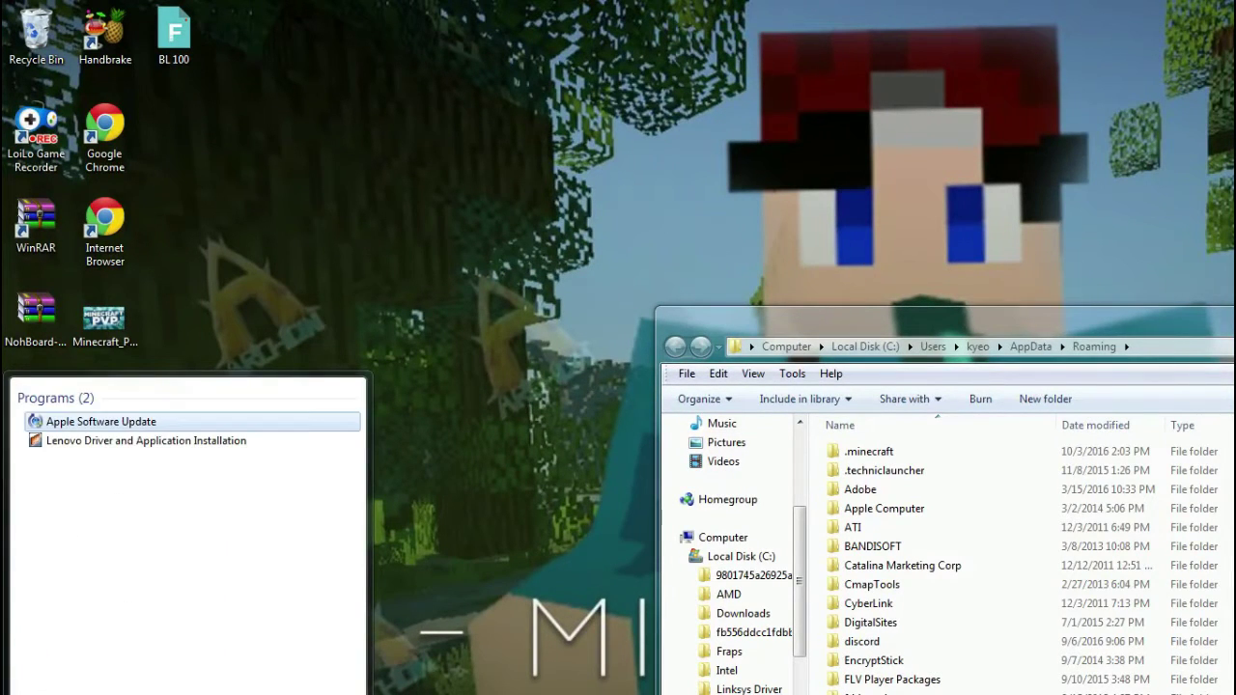
text(data)
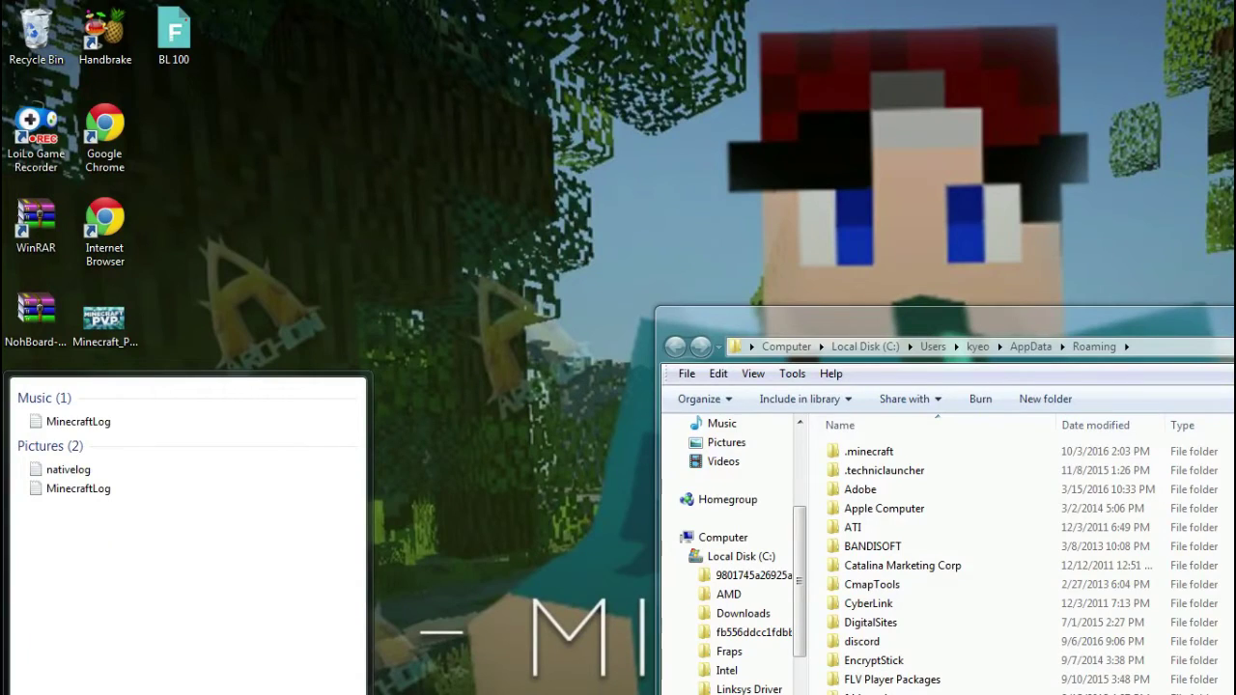
key(Return)
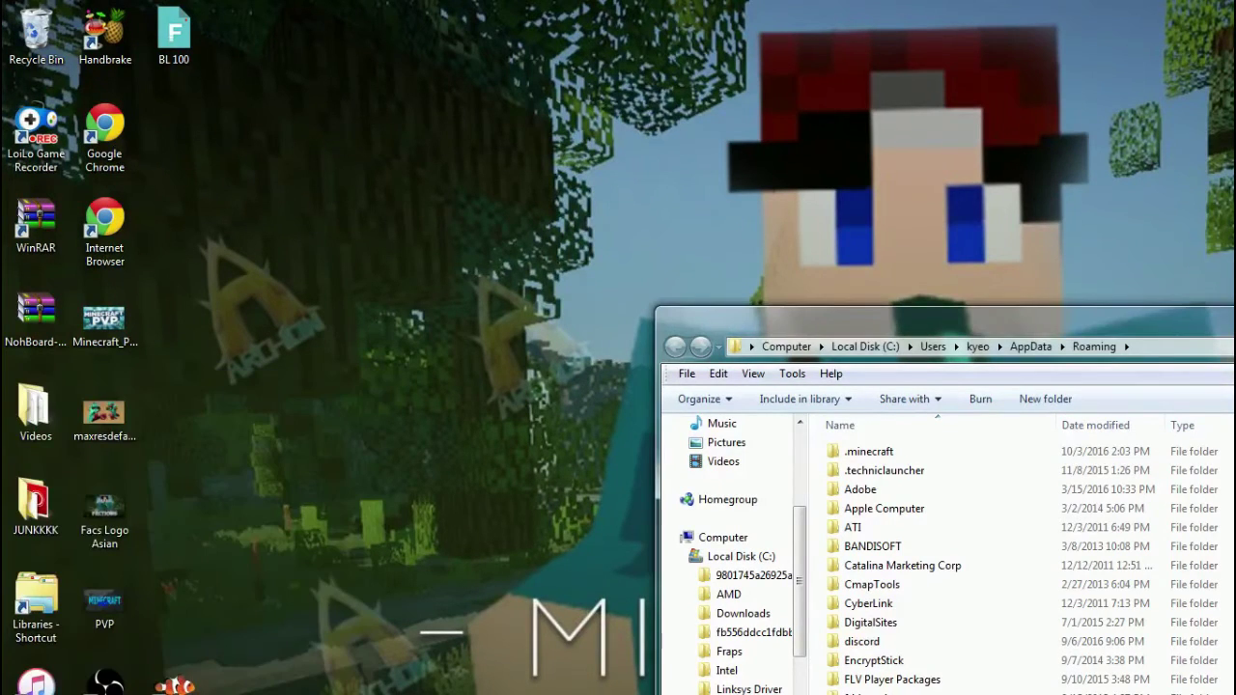
- Maximize the Roaming folder window and open the mods folder inside .minecraft
drag(905, 314, 628, 48)
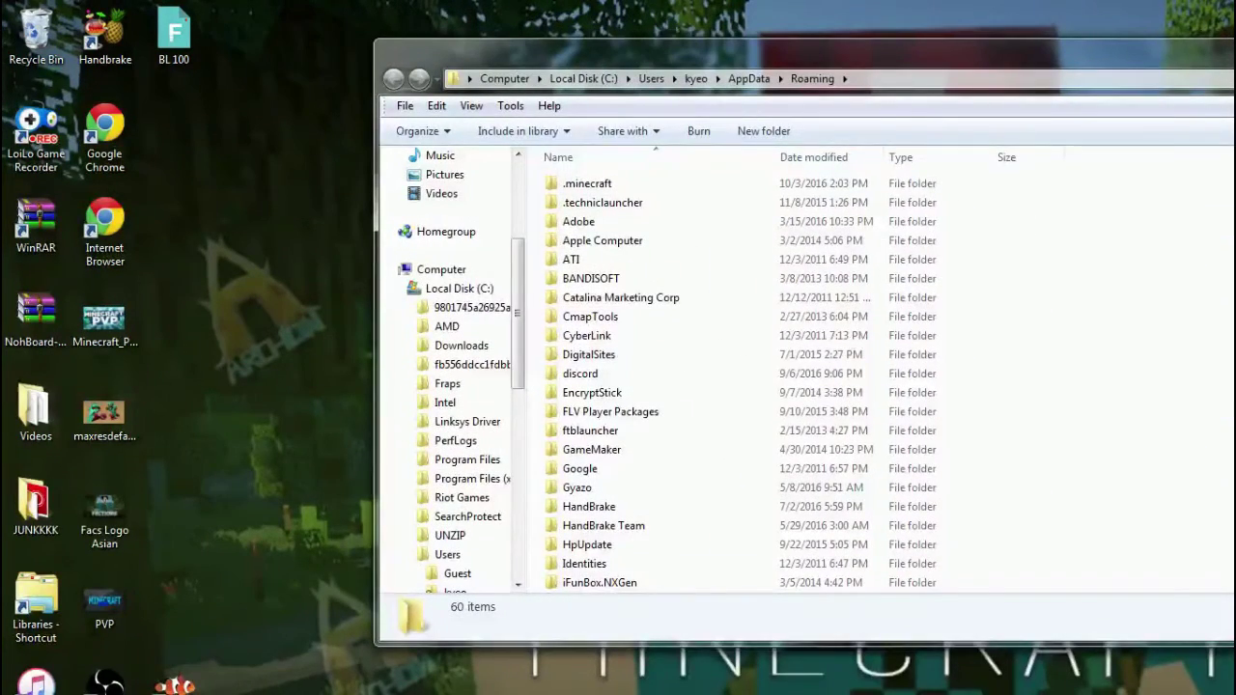
double_click(628, 48)
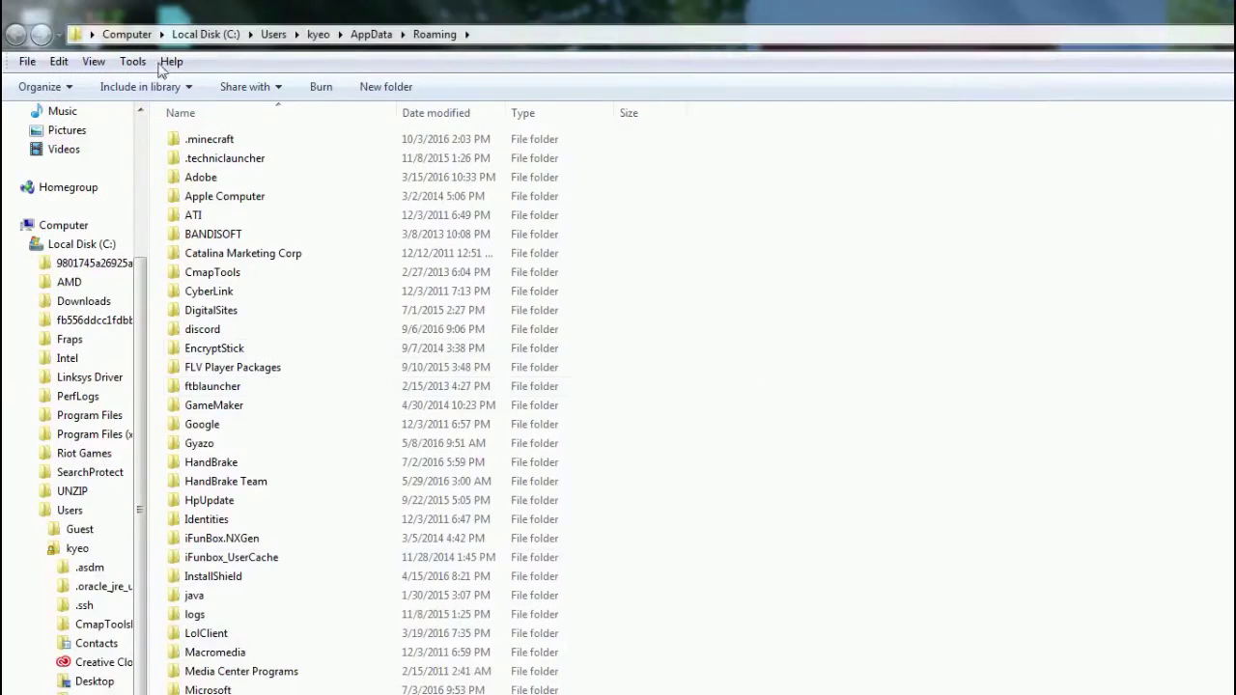
double_click(347, 146)
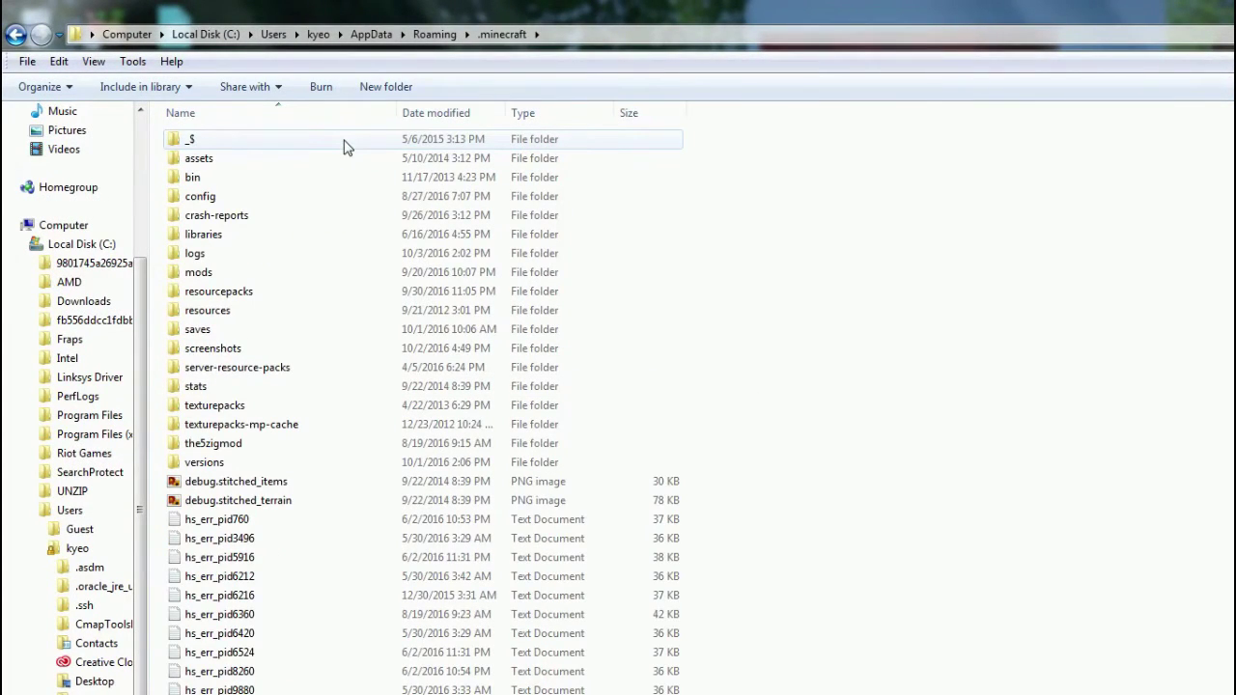
double_click(270, 277)
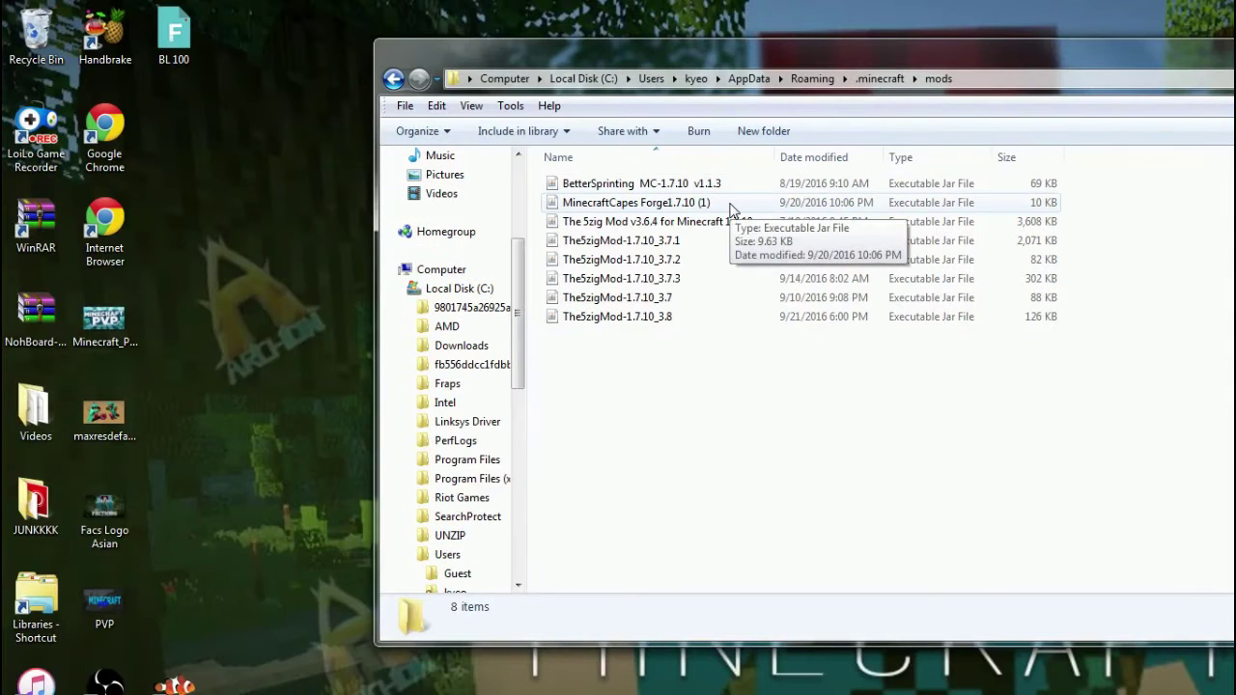
- Look through the installed mod files in the mods folder, including MinecraftCapes Forge, BetterSprinting and the 5zig Mod versions
click(354, 165)
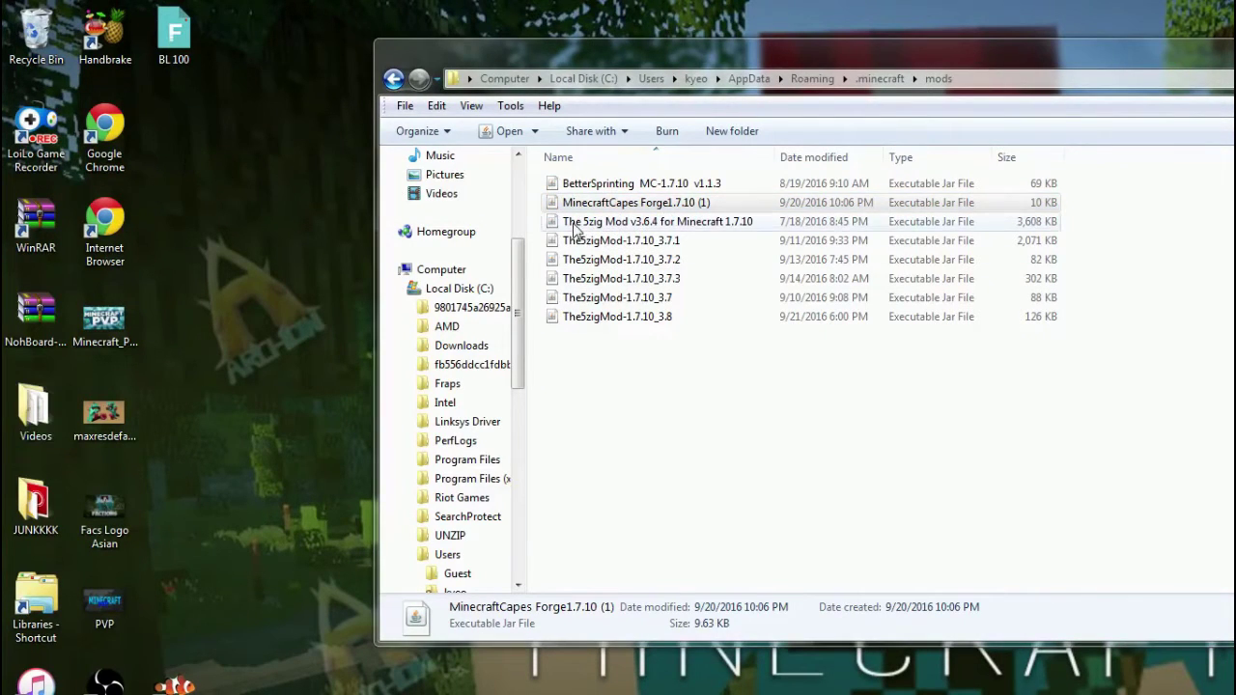
drag(578, 211, 664, 206)
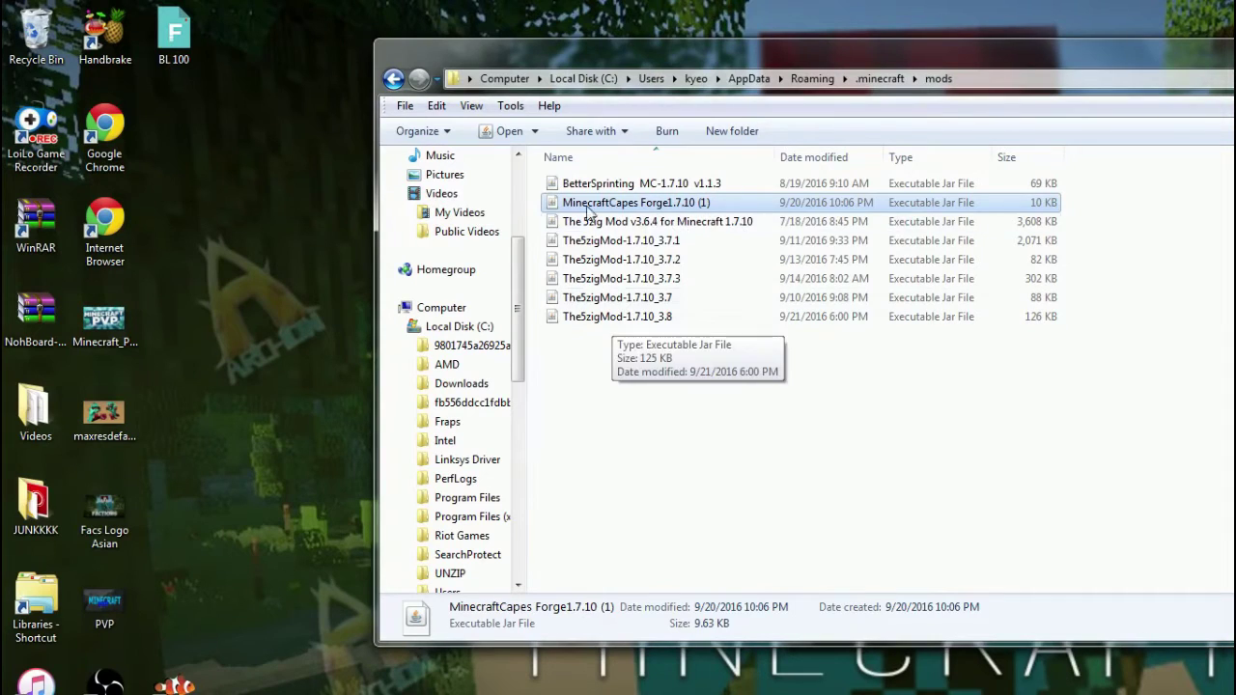
click(657, 242)
click(651, 277)
click(647, 263)
click(641, 315)
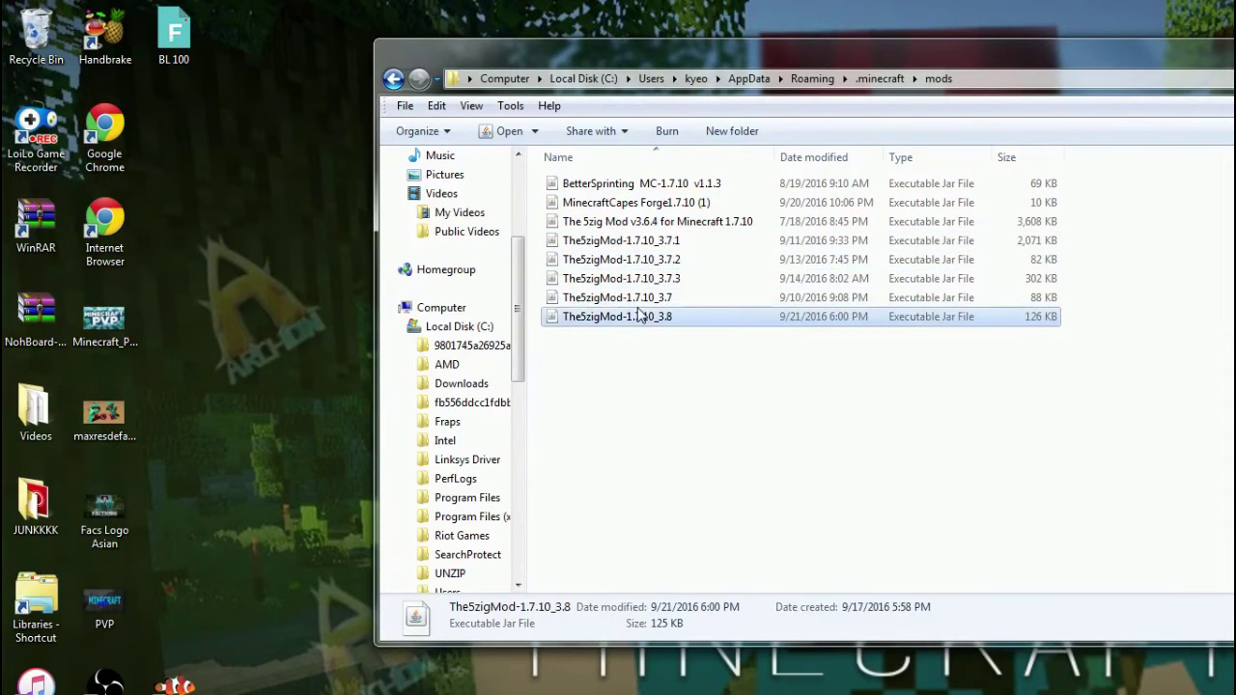
click(641, 282)
click(641, 296)
click(647, 262)
click(635, 299)
click(649, 262)
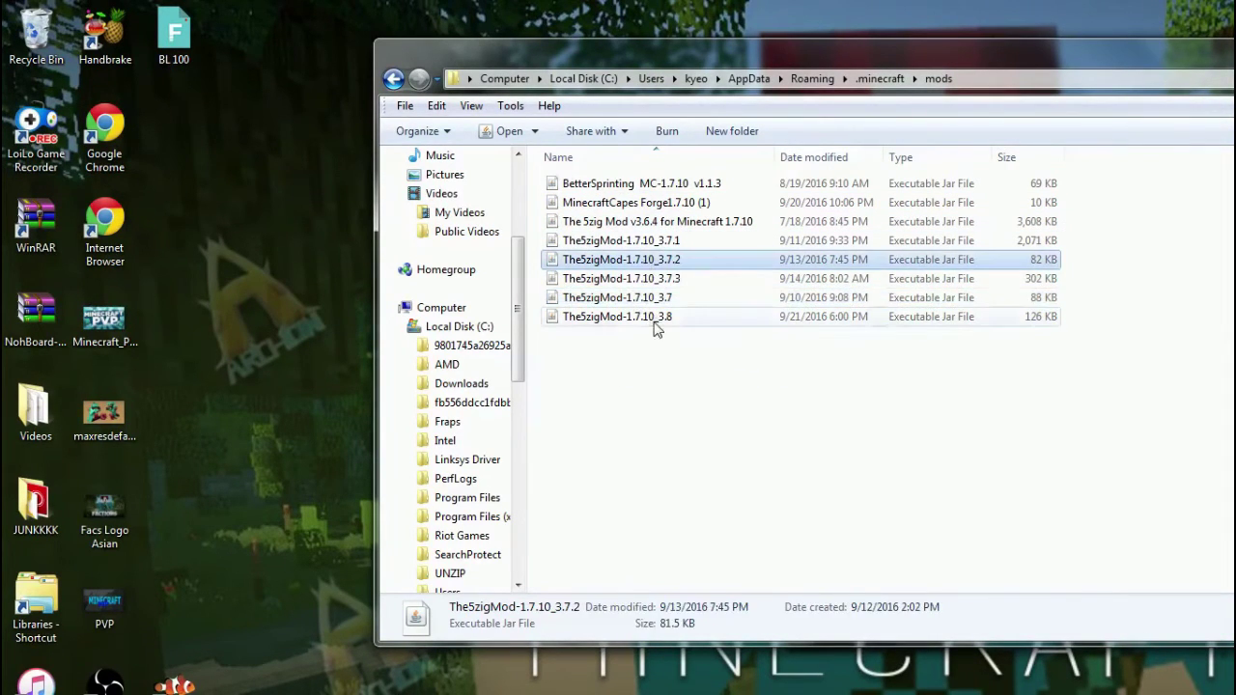
click(659, 317)
click(674, 263)
click(684, 297)
click(651, 184)
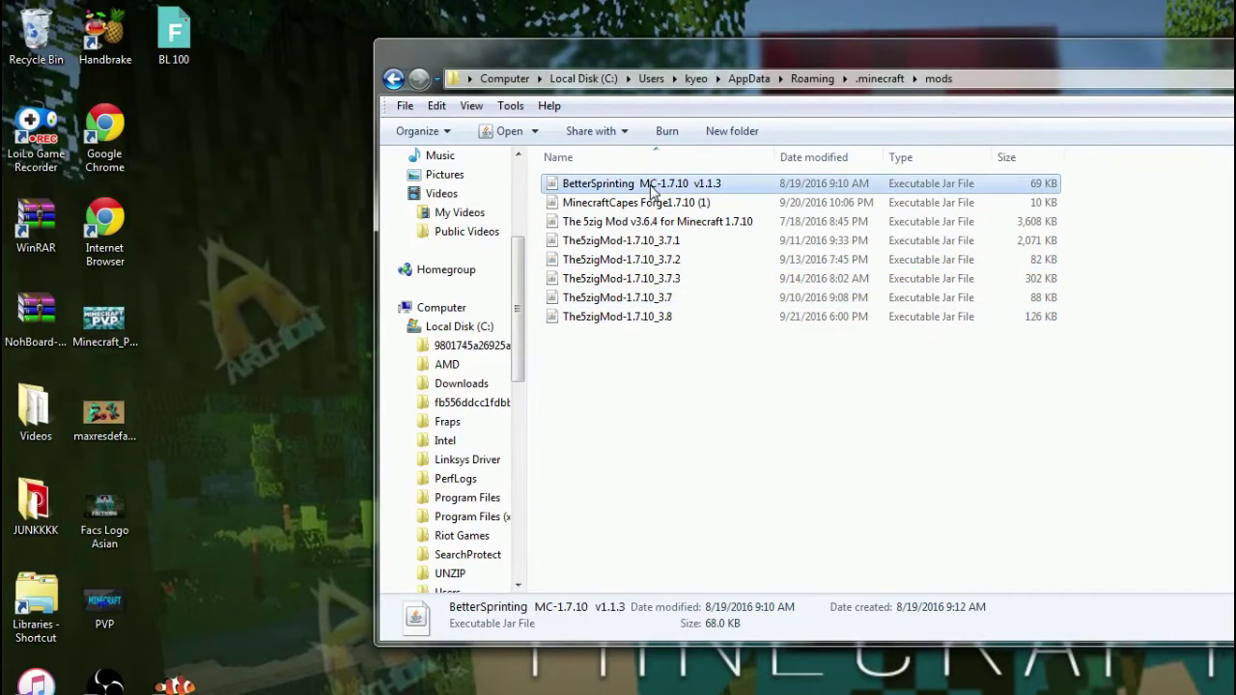
click(656, 221)
click(654, 184)
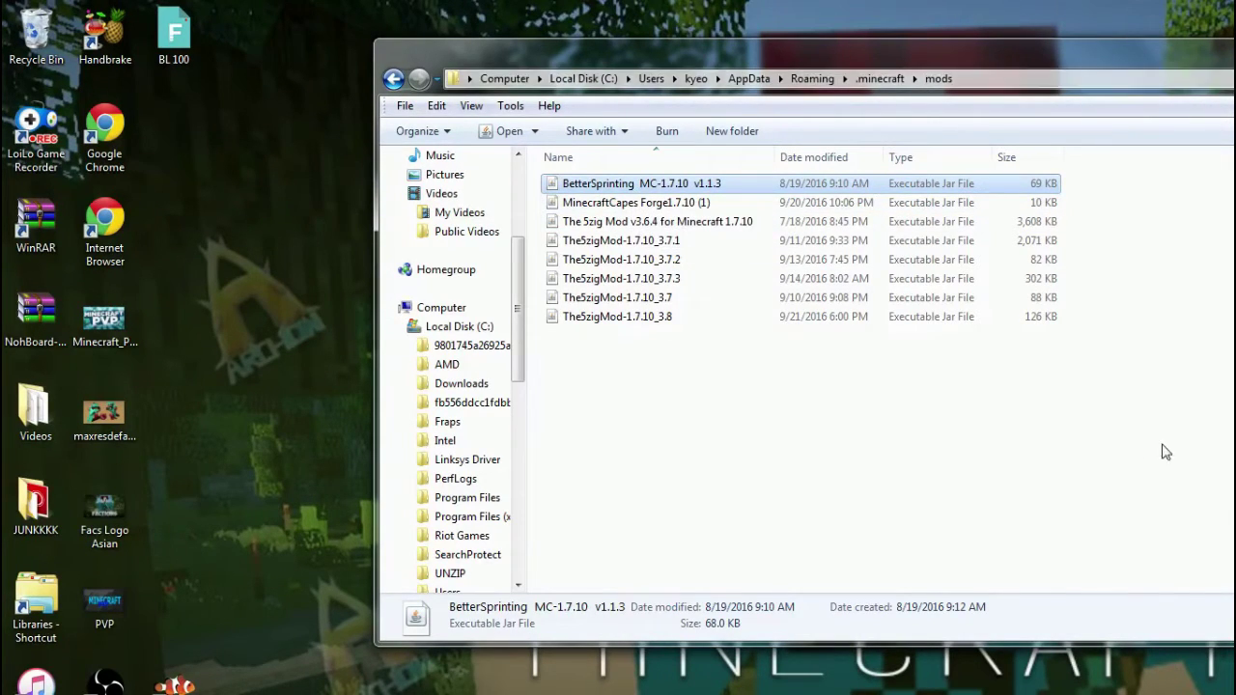
click(608, 205)
click(630, 239)
click(632, 221)
click(628, 203)
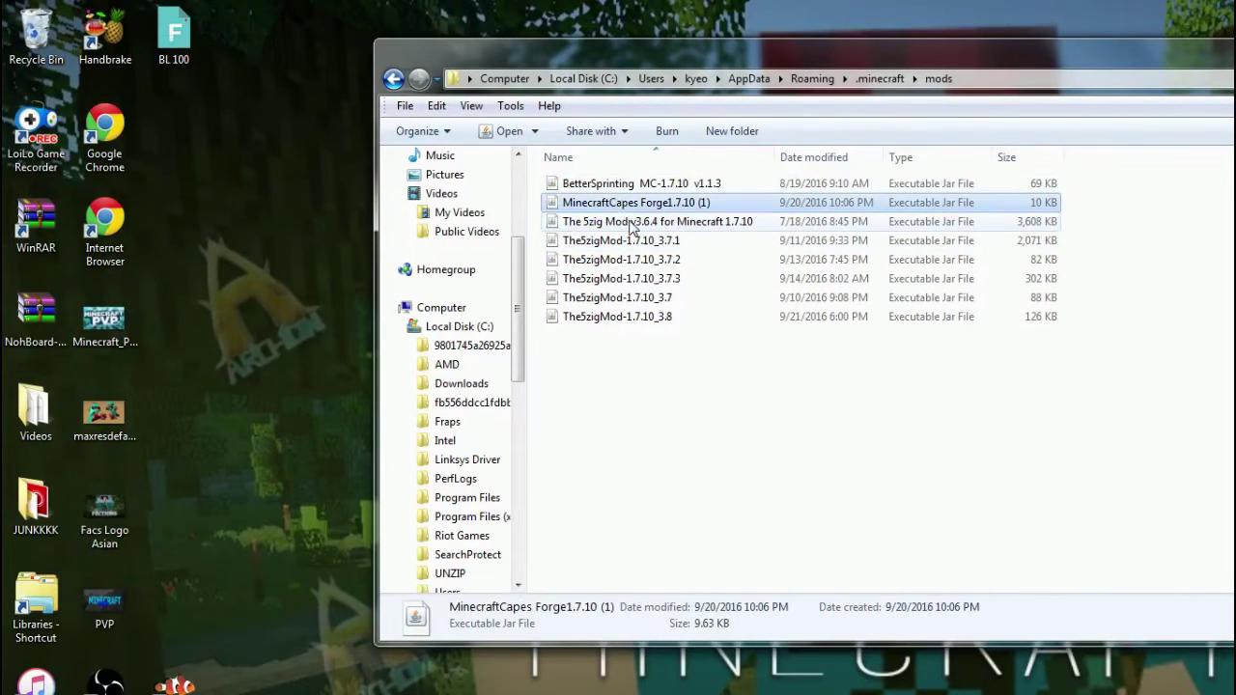
click(632, 225)
click(629, 243)
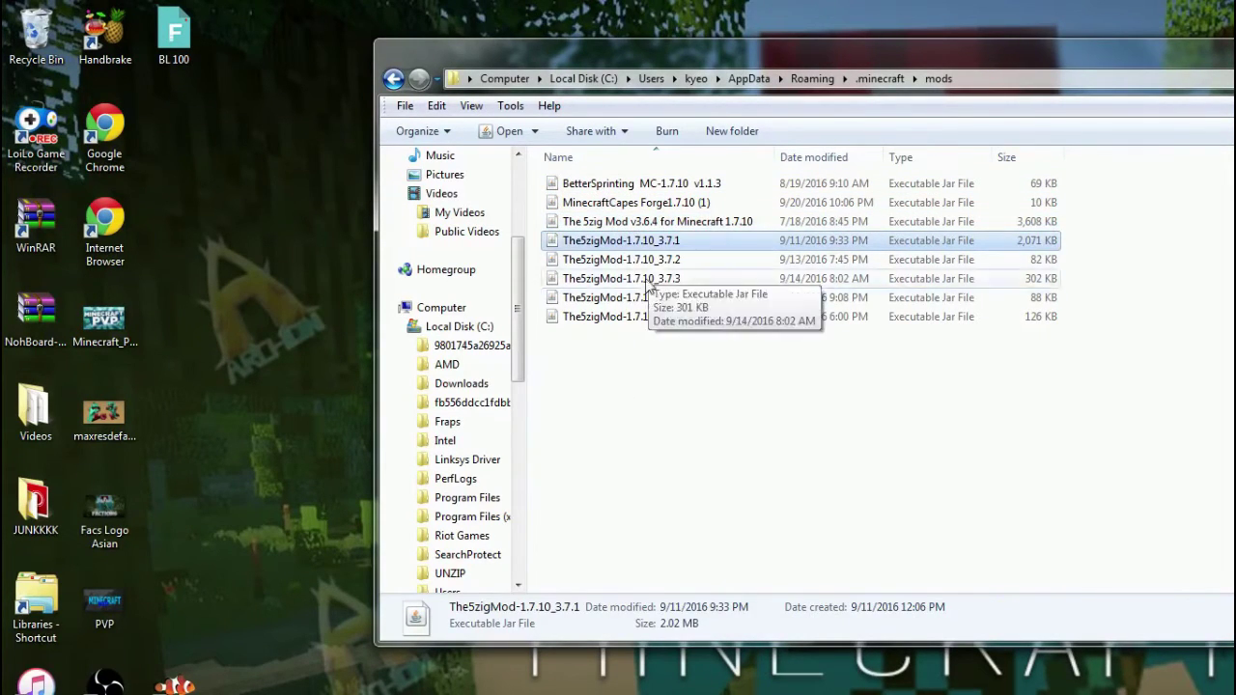
- Point out the 5zig Mod 3.7, 3.8, 3.7.1 and v3.6.4 files in the mods folder and close the folder window
click(653, 298)
click(653, 316)
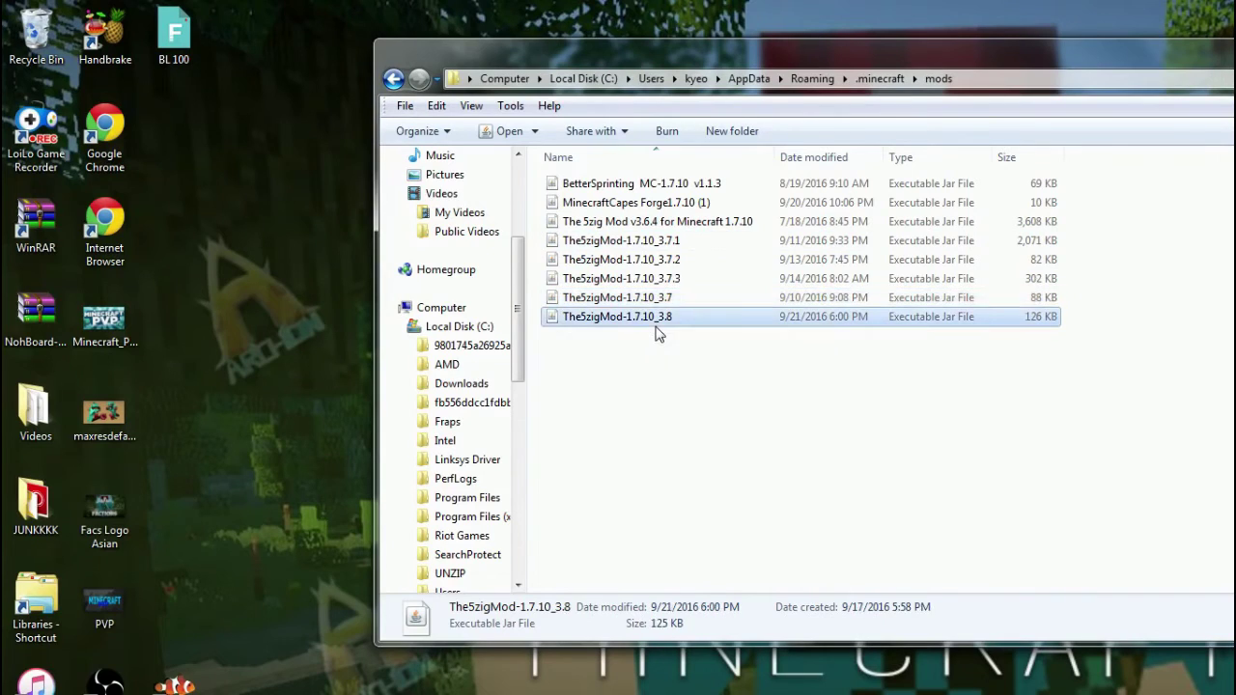
click(654, 243)
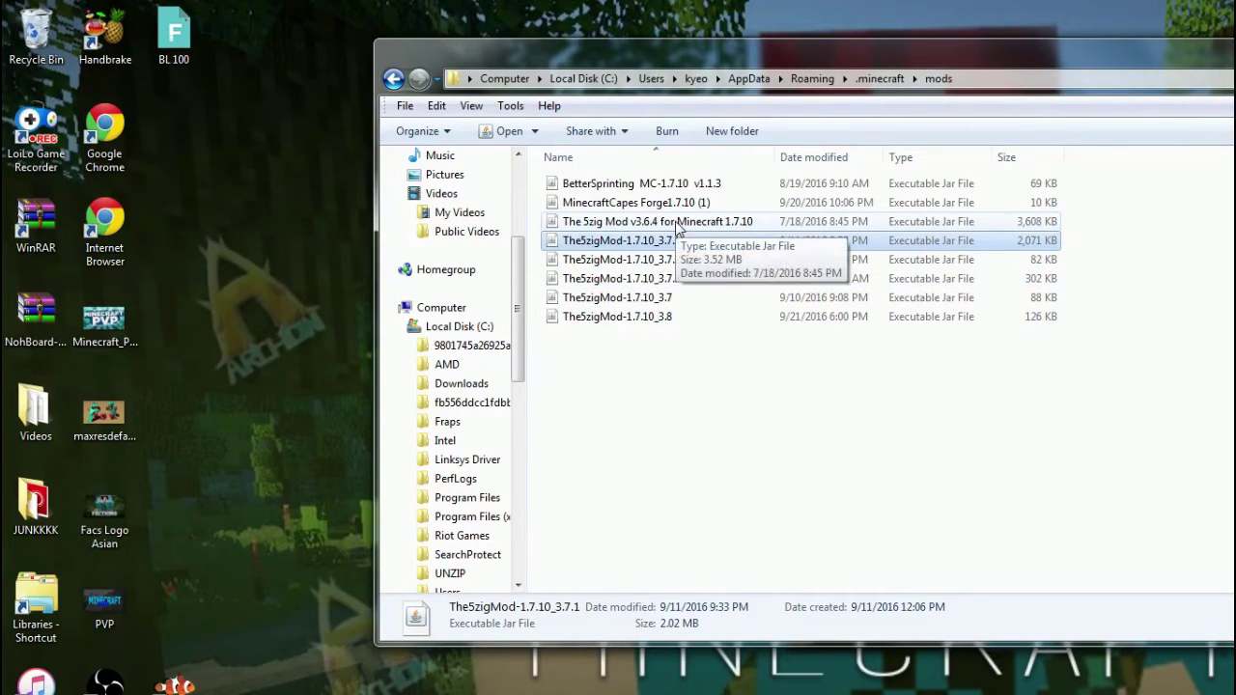
click(670, 224)
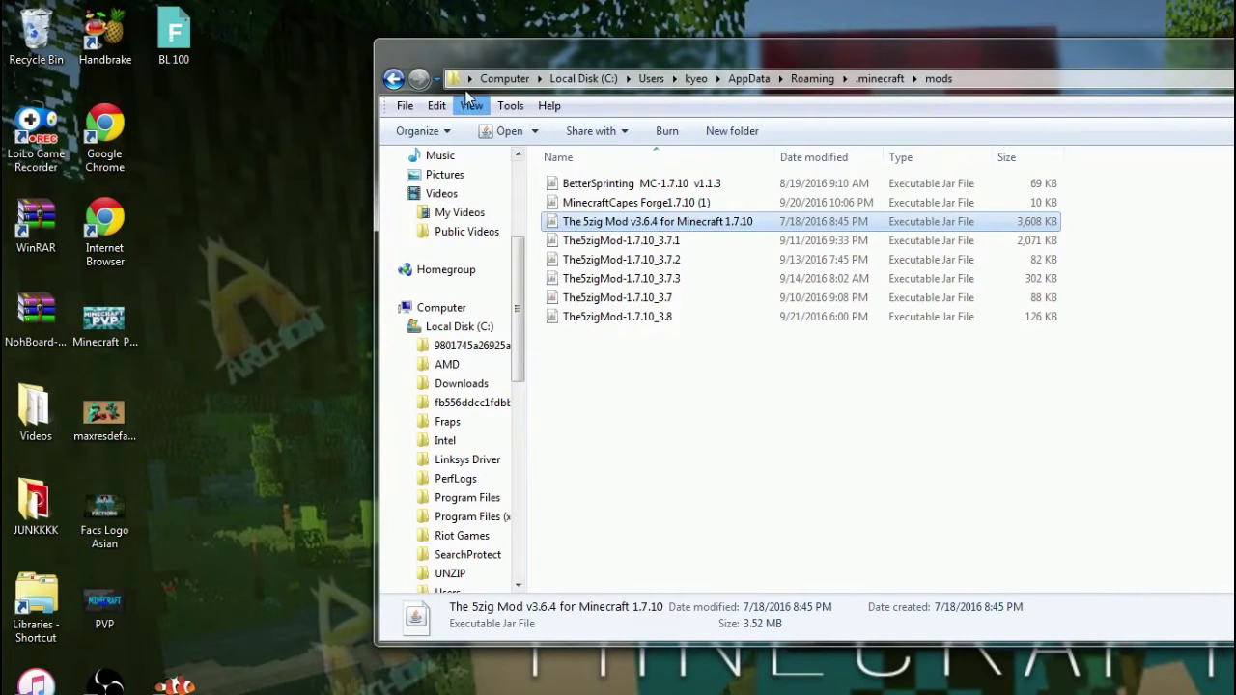
click(393, 79)
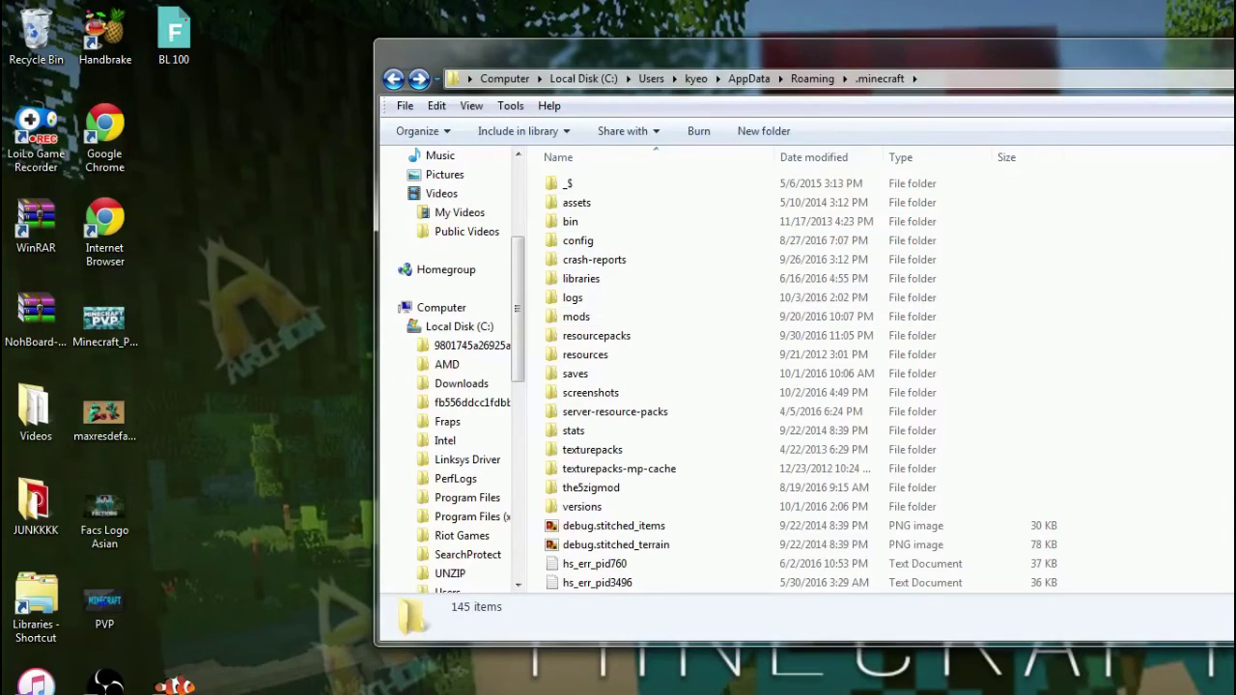
key(alt+F4)
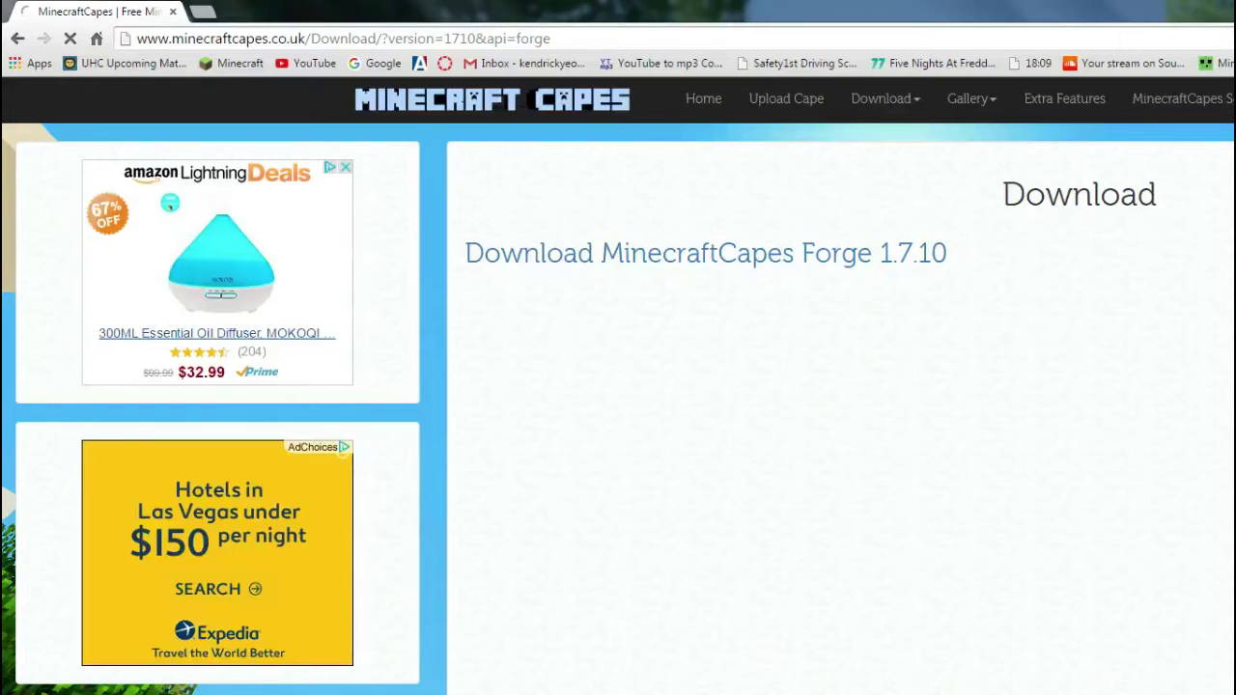
- Go to the MinecraftCapes home page and try to log in with the prefilled account credentials, dismissing the Minecon 2016 Cape announcement
click(704, 99)
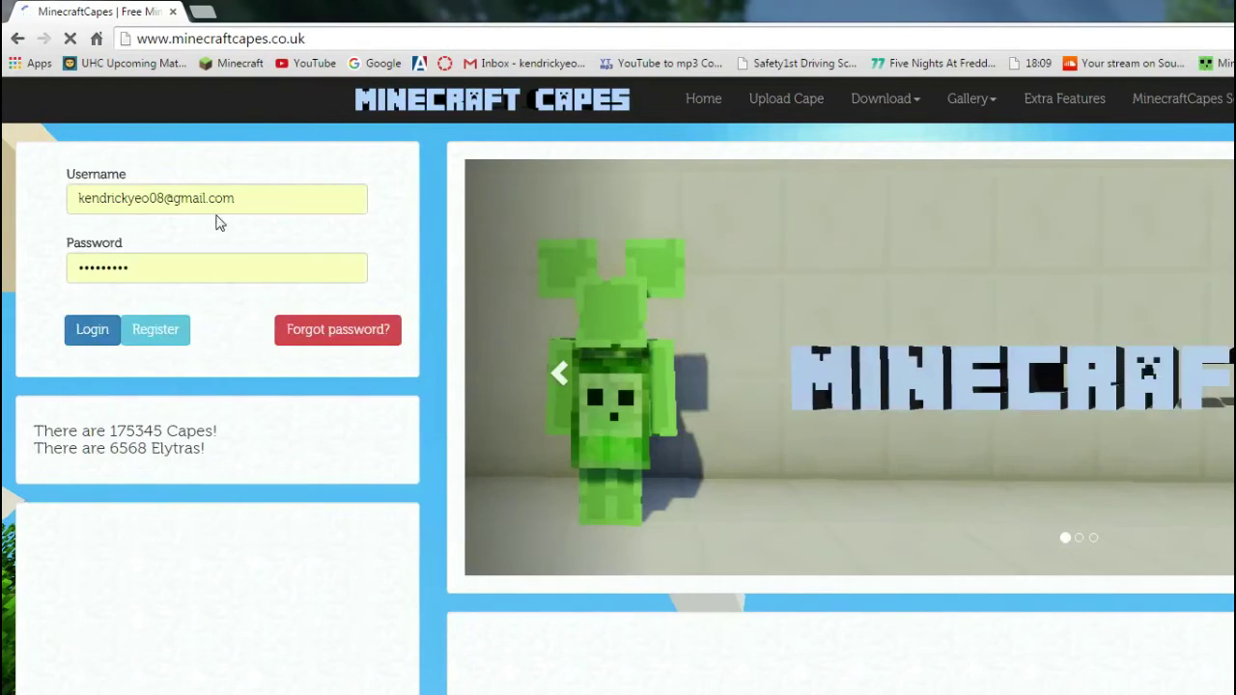
click(91, 330)
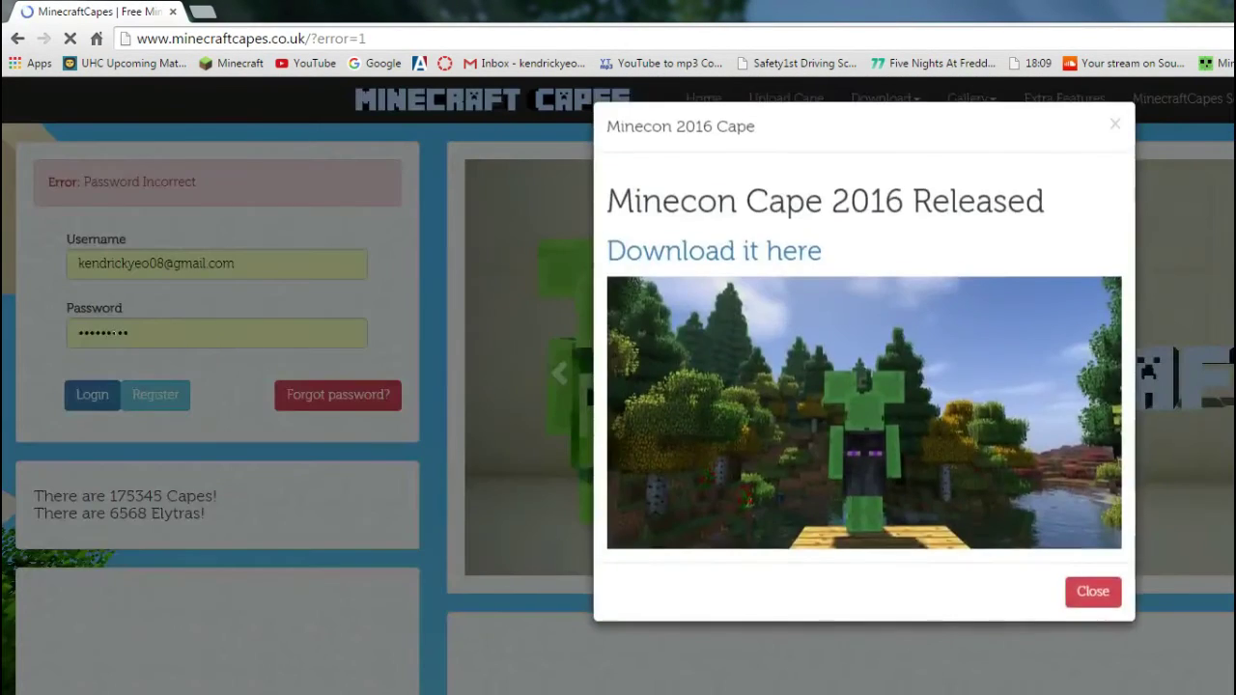
click(1115, 124)
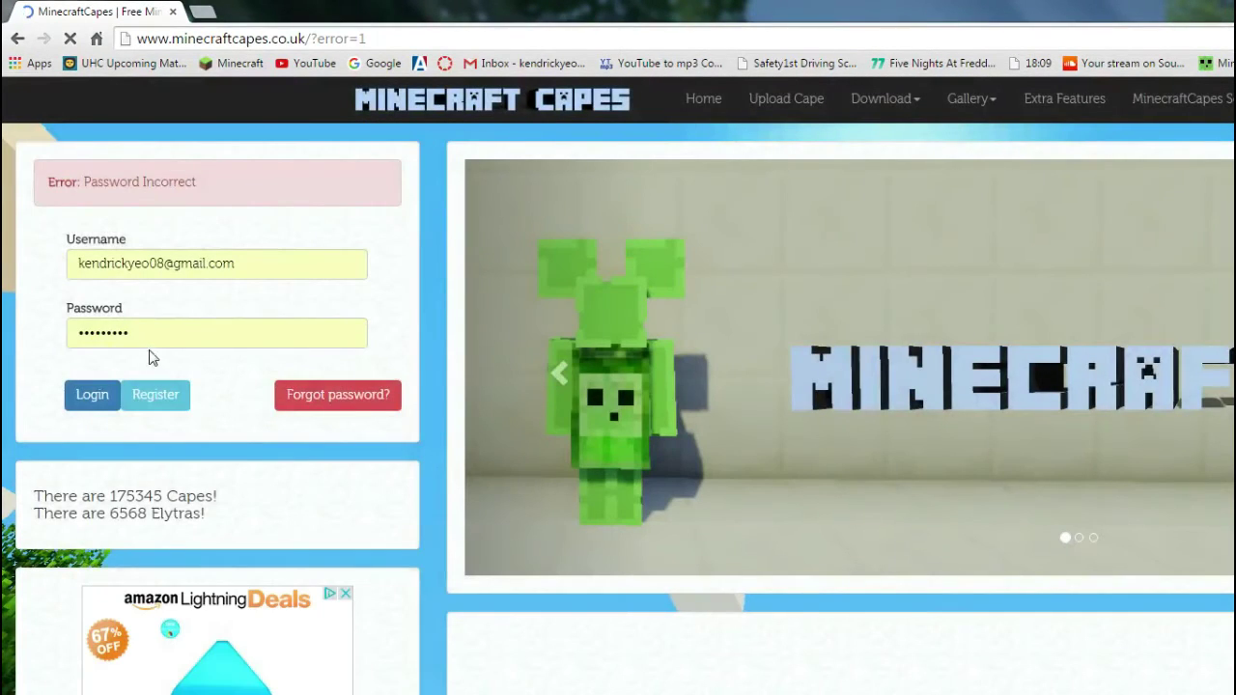
- Replace the account password in the login form, log in and dismiss the Minecon 2016 Cape announcement
drag(158, 342, 5, 381)
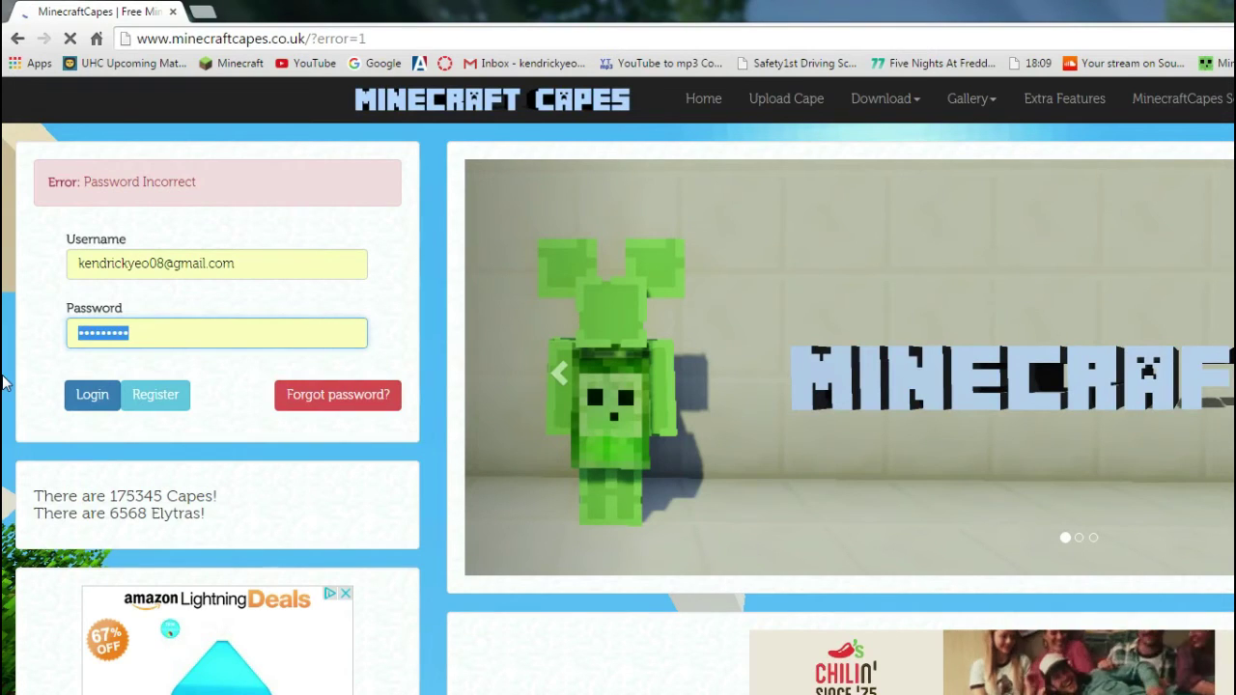
key(BackSpace)
text(•••••••••)
key(Return)
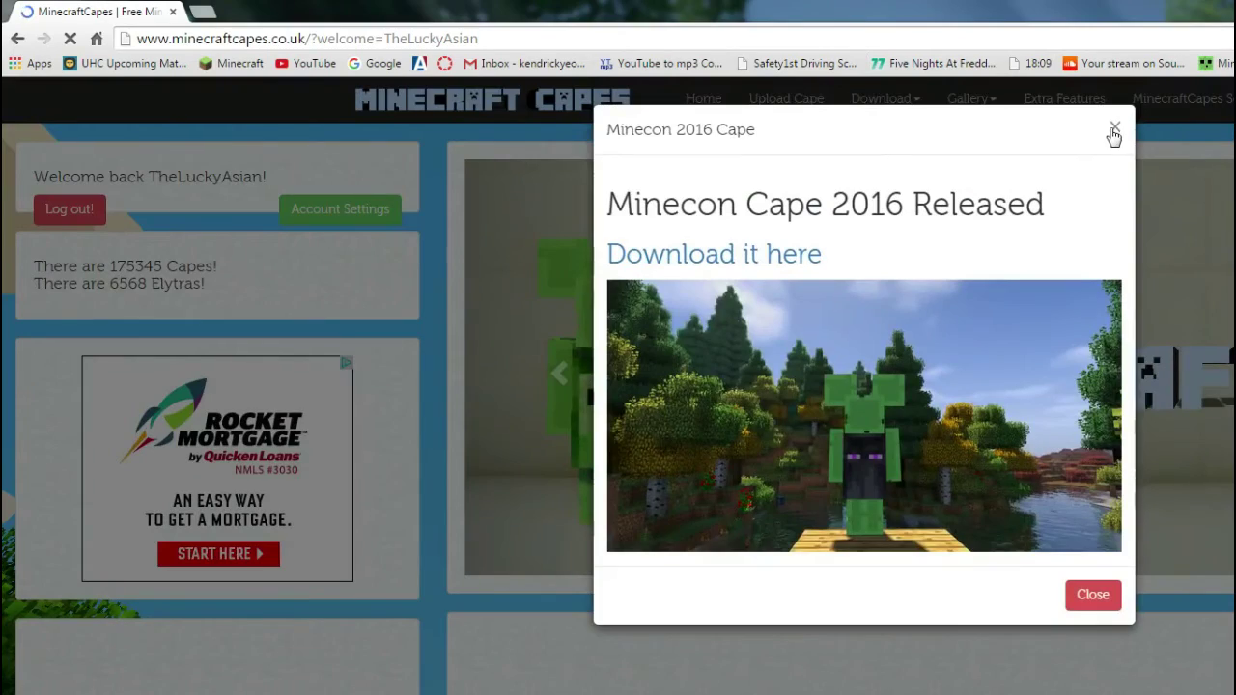
click(1114, 137)
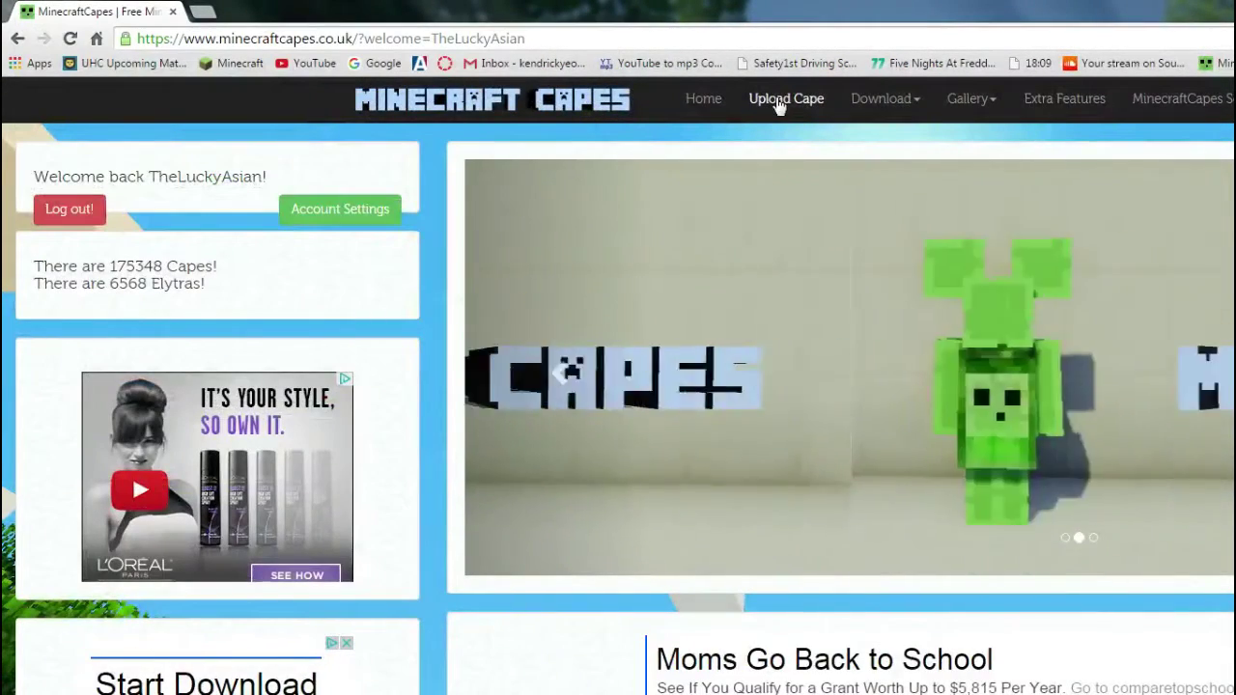
click(779, 107)
click(1066, 265)
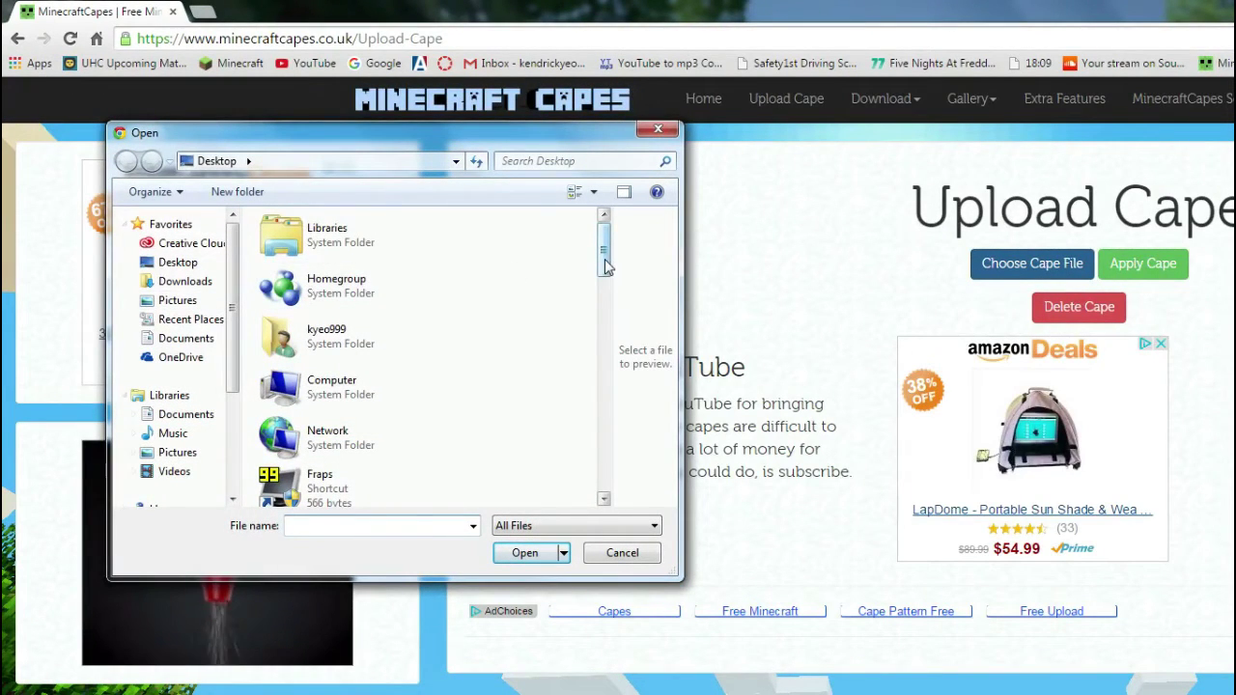
drag(605, 266, 583, 388)
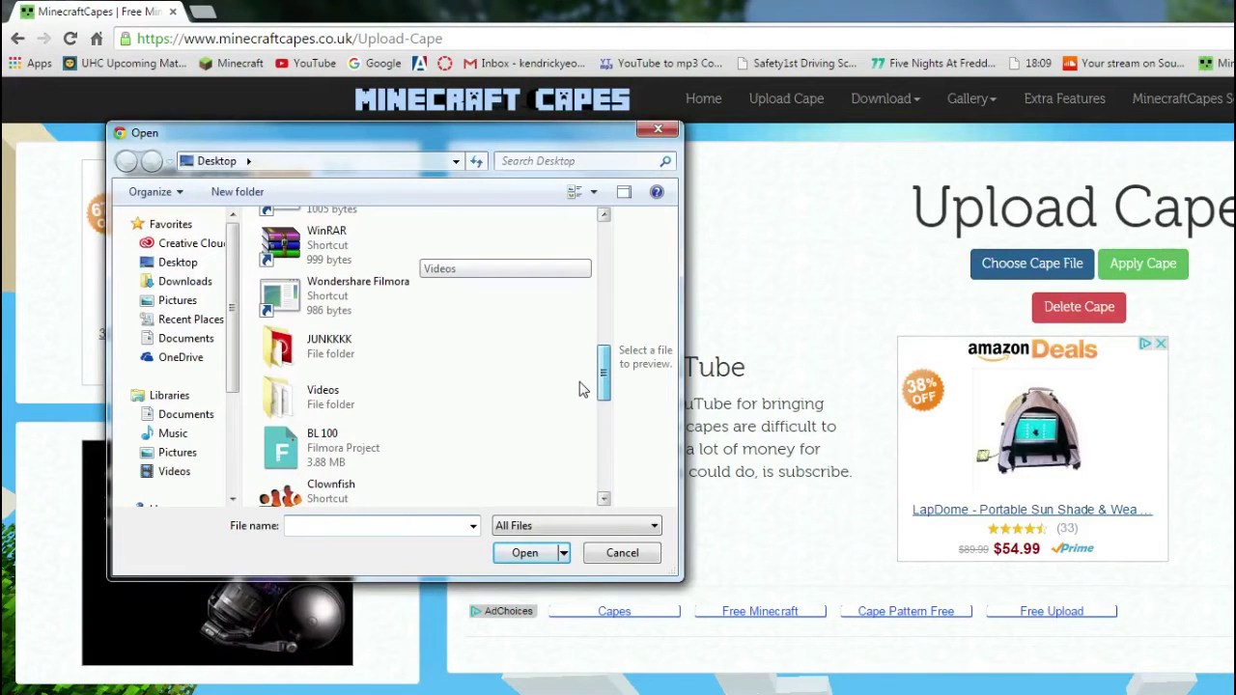
click(622, 553)
click(882, 101)
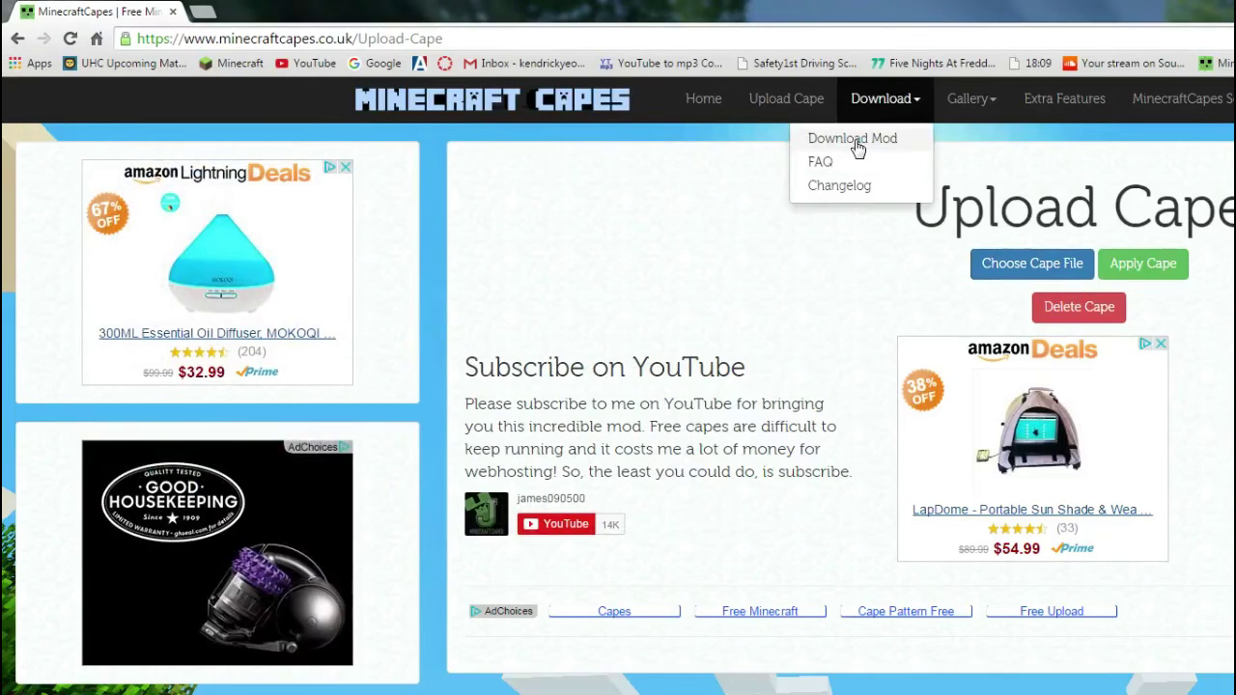
click(854, 141)
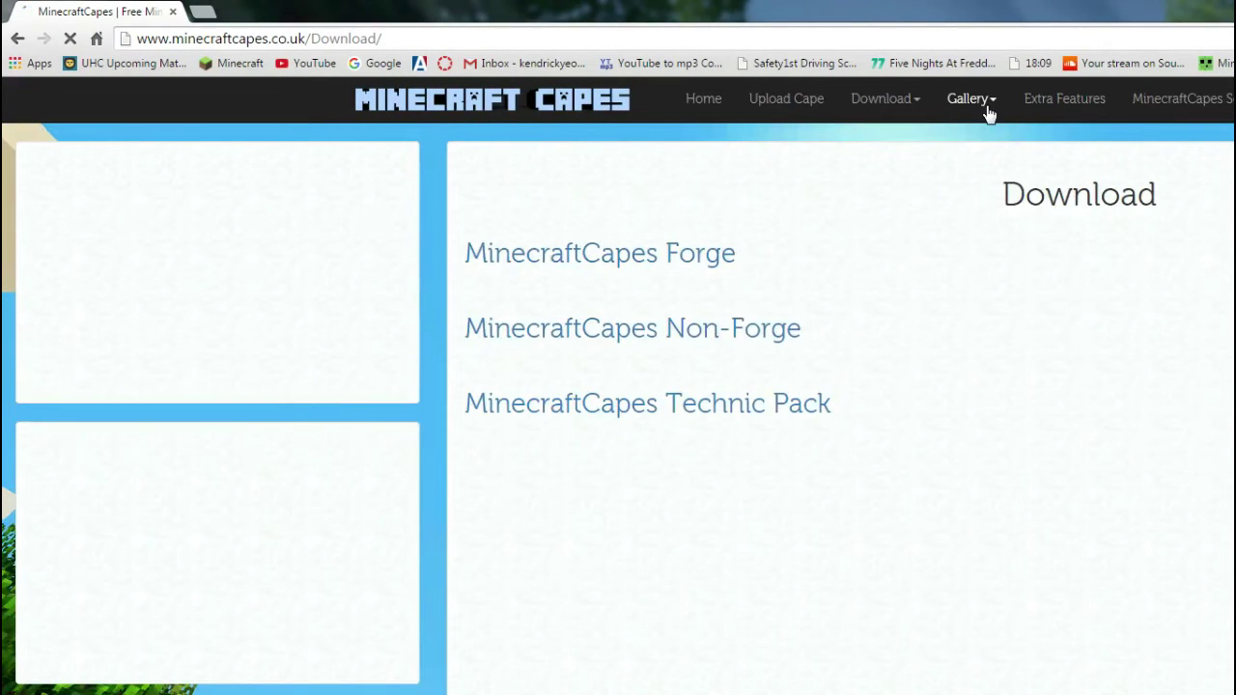
- Open the official Minecon capes in the MinecraftCapes gallery and find the Minecon 2016 cape file
click(989, 109)
click(981, 143)
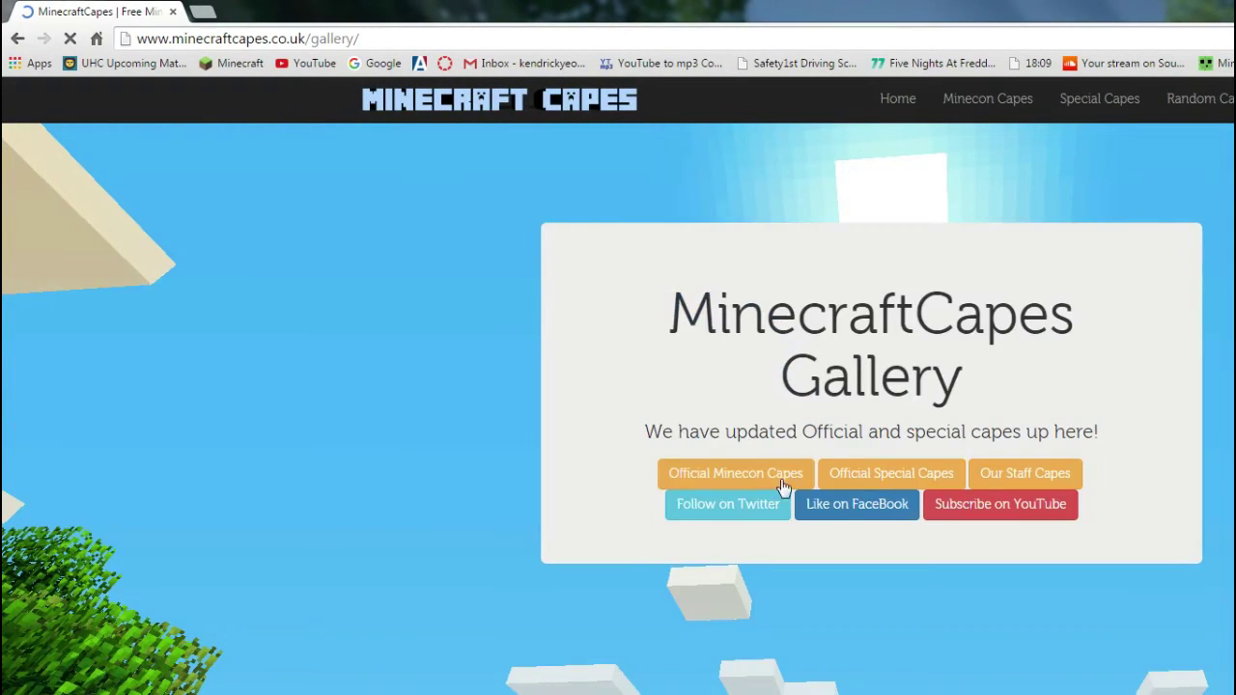
click(751, 478)
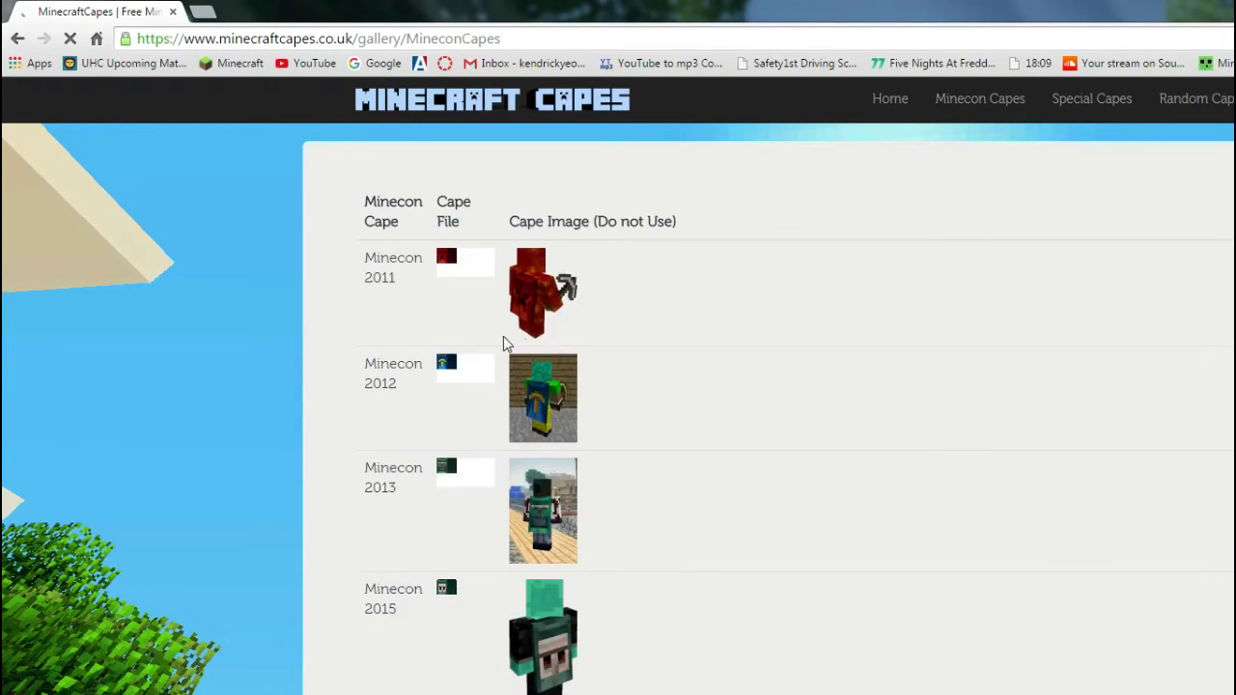
scroll(444, 451, down, 3)
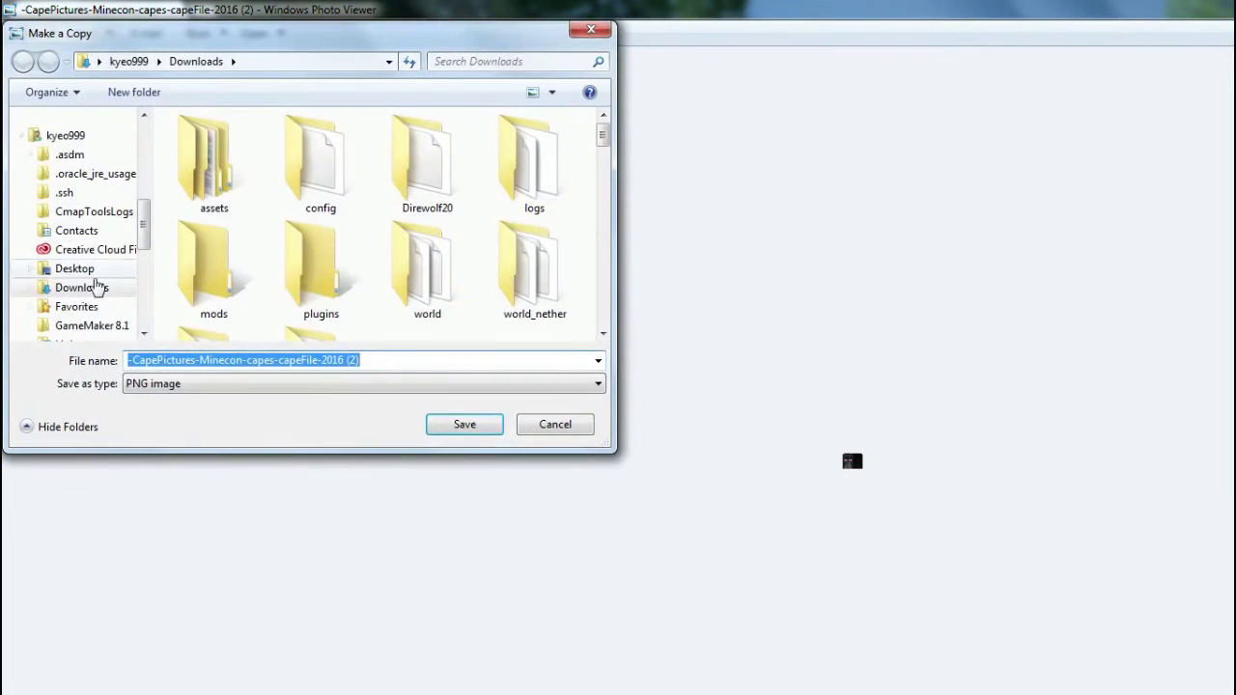
- Save a copy of the Minecon 2016 cape image to the Desktop as a PNG named Cape
scroll(97, 280, up, 5)
click(77, 164)
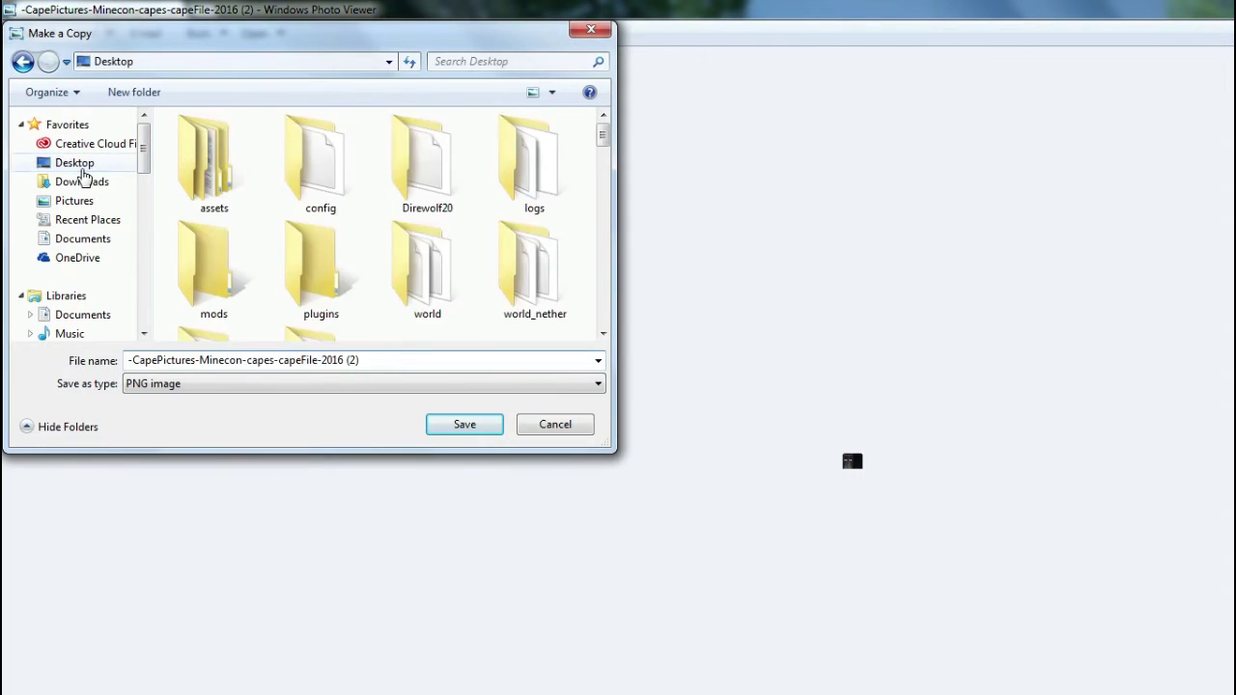
click(397, 360)
key(BackSpace)
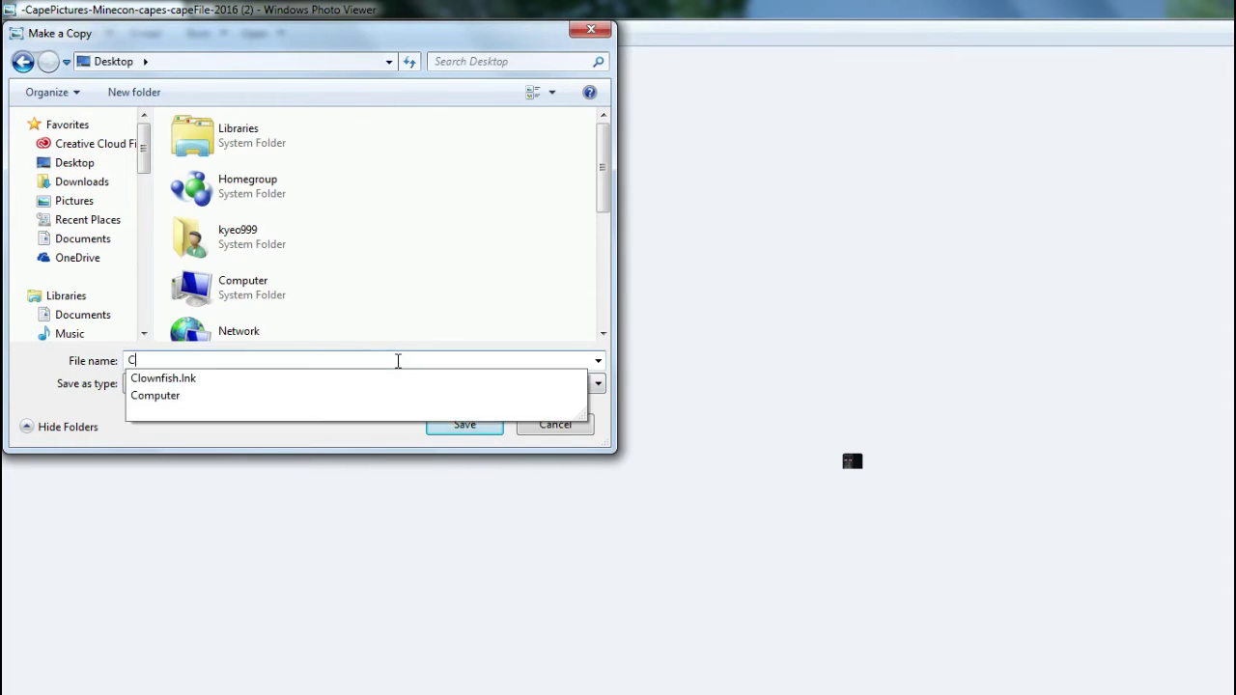
key(Return)
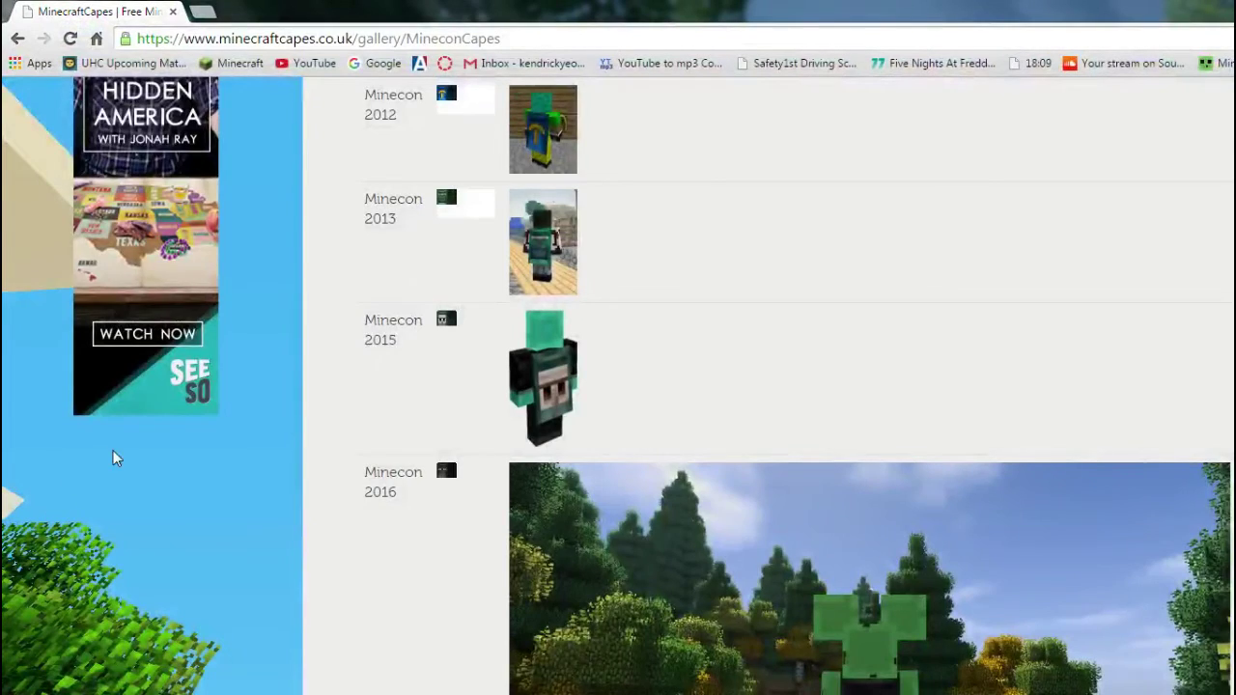
- Return to the MinecraftCapes home page, dismissing its Minecon 2016 Cape announcement, and open the Upload Cape page
scroll(890, 489, up, 5)
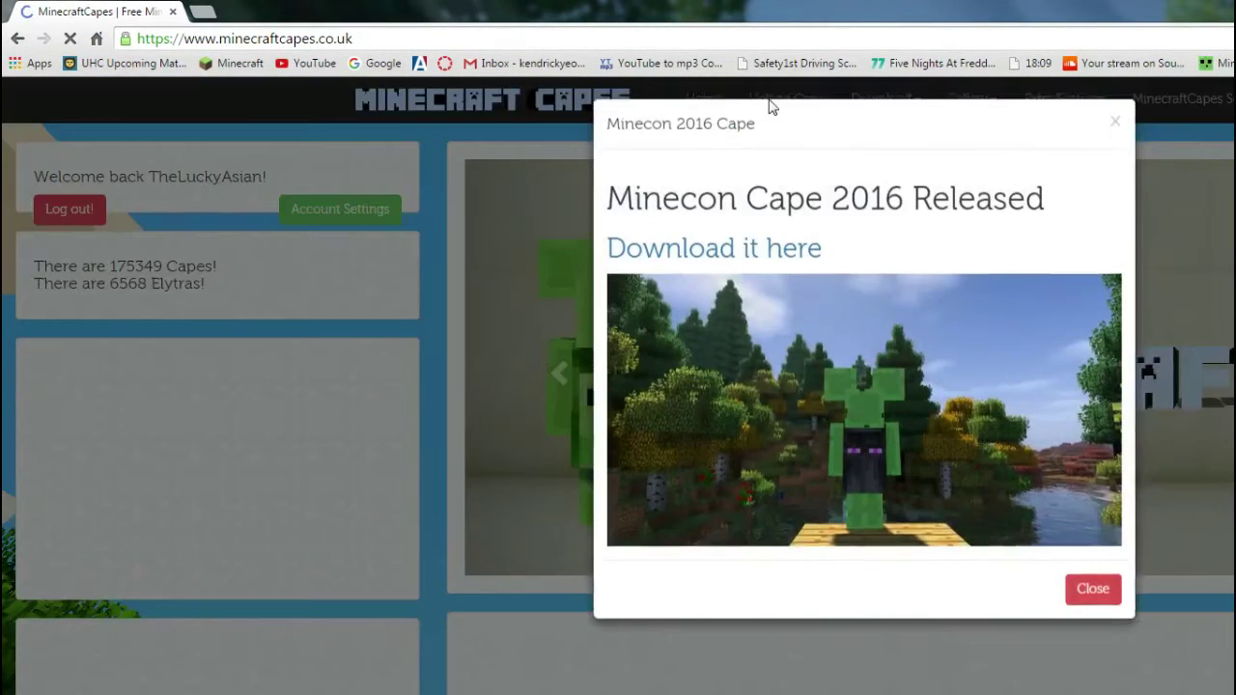
click(1116, 129)
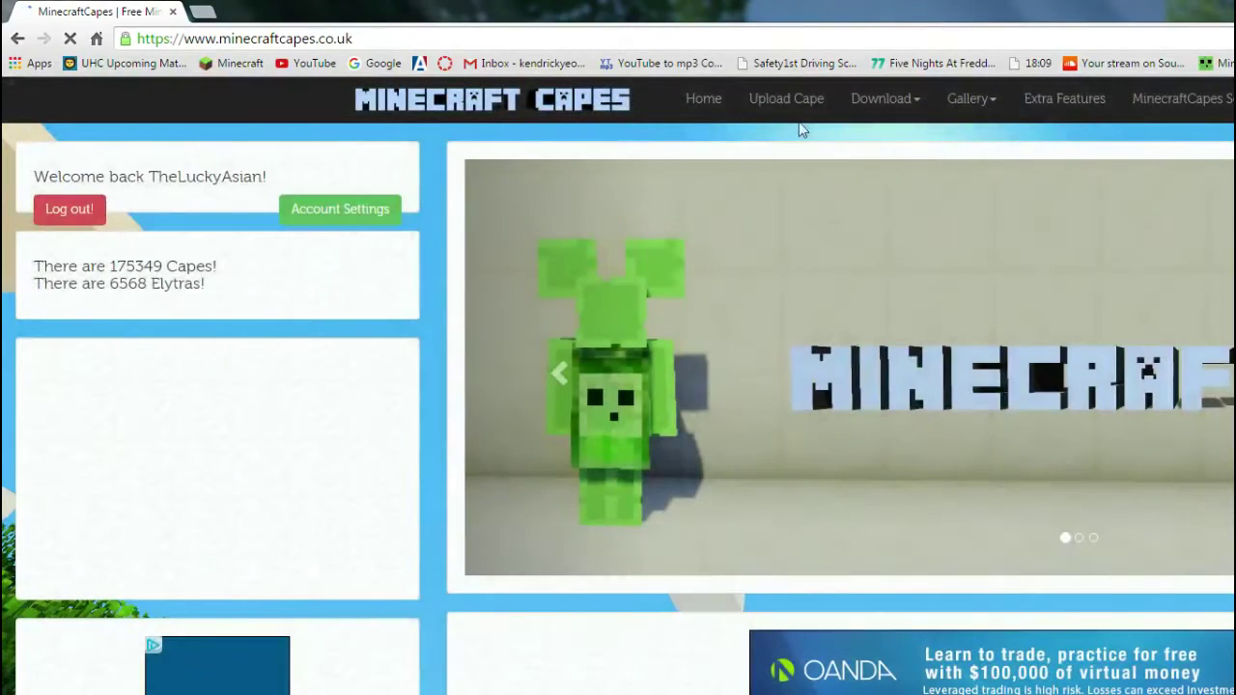
click(786, 98)
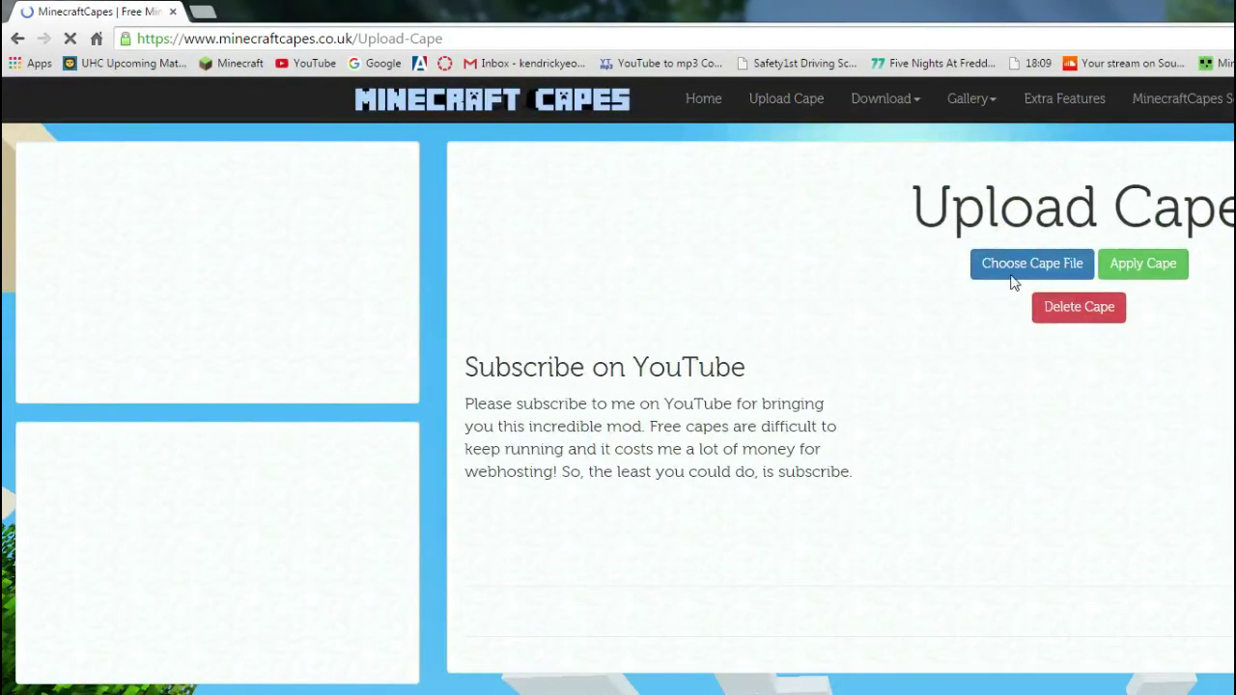
- Choose the Cape PNG from the Desktop as the cape file and apply it to the account
click(1010, 273)
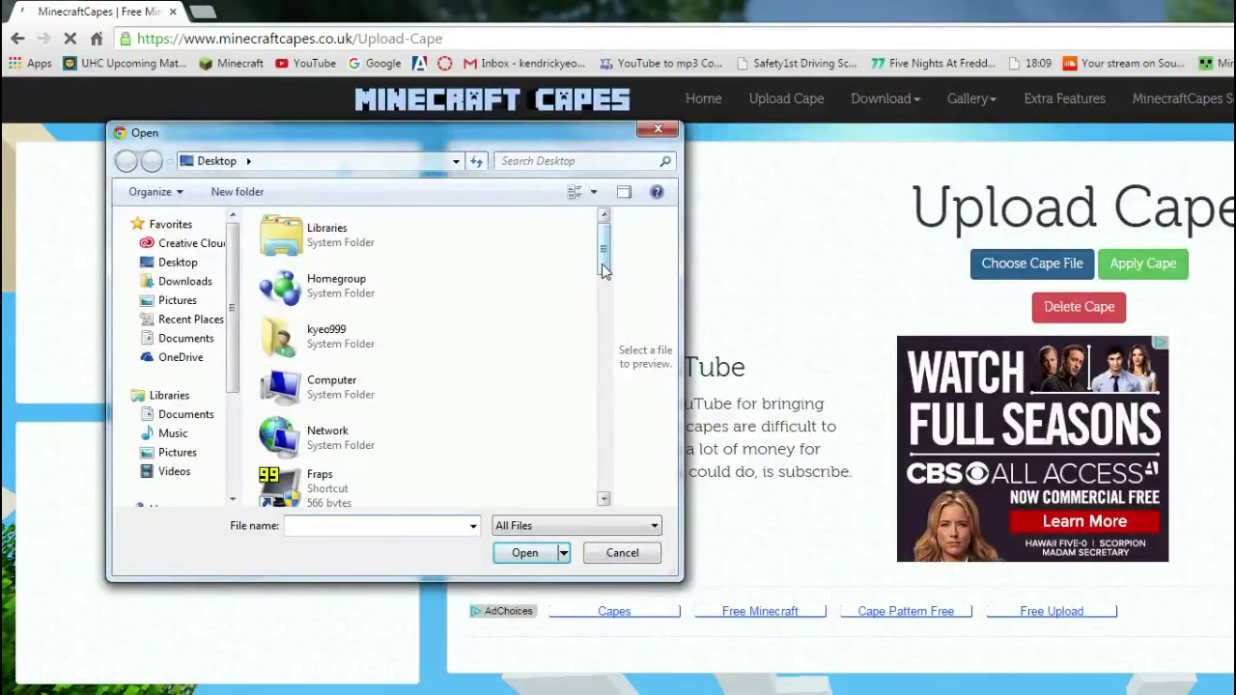
drag(603, 270, 605, 396)
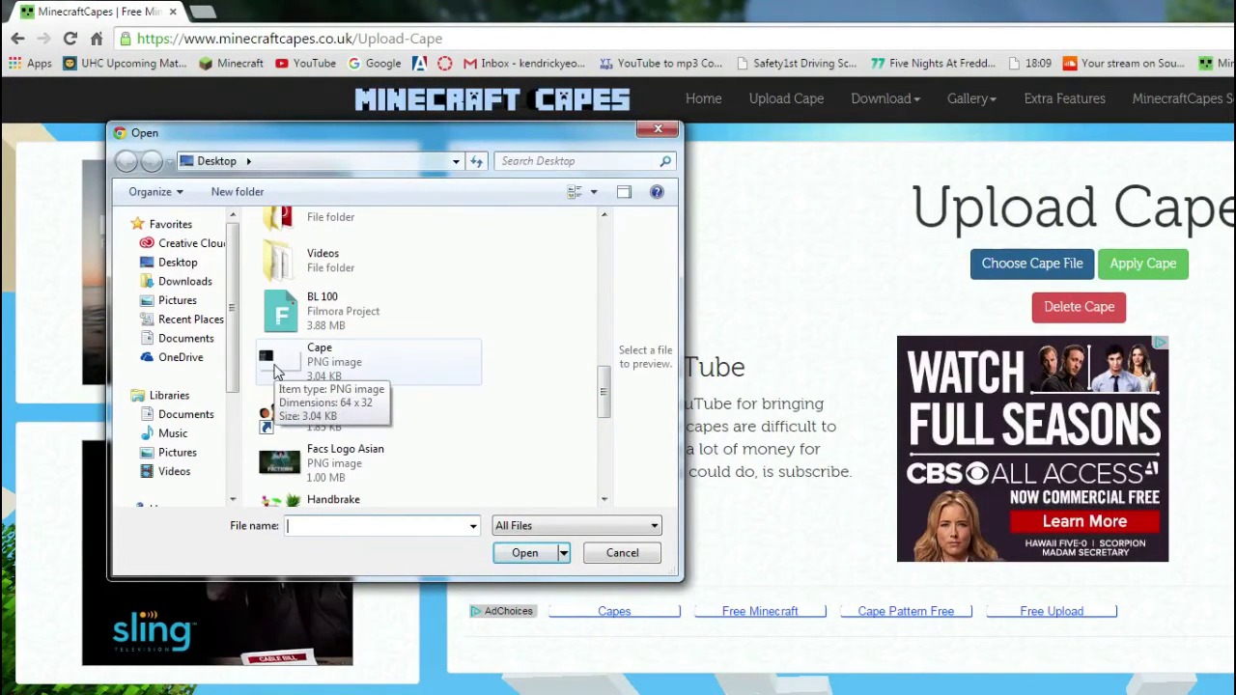
drag(389, 577, 389, 694)
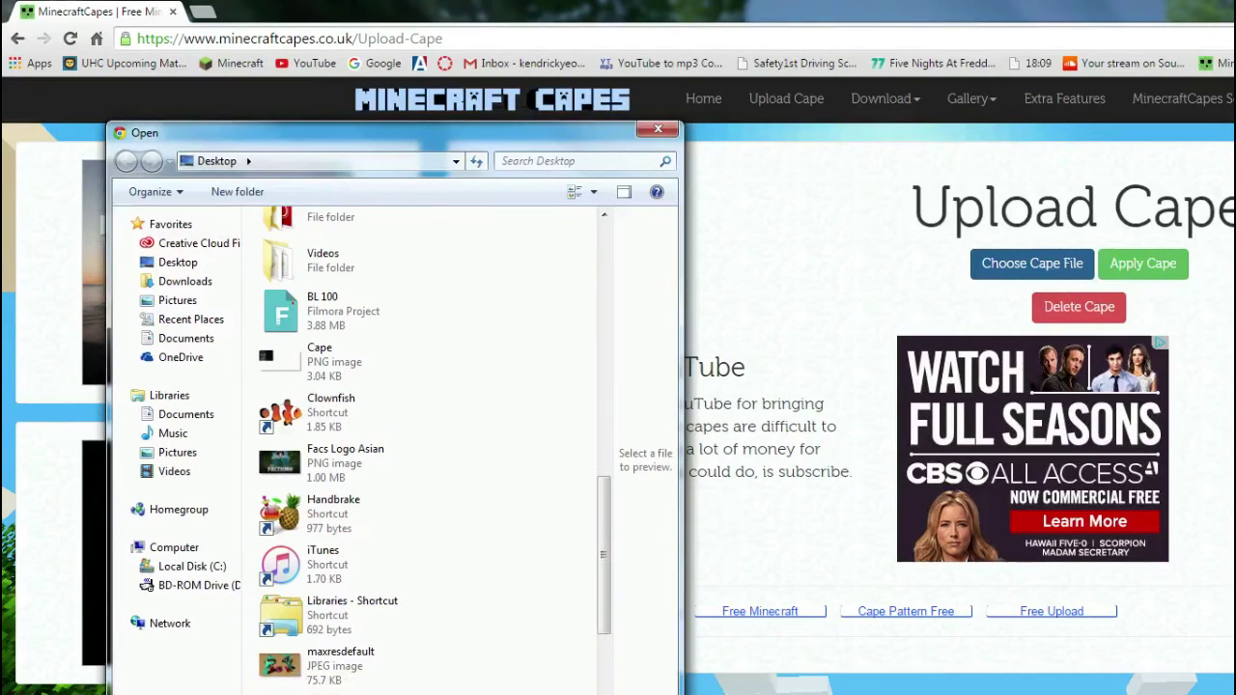
double_click(343, 371)
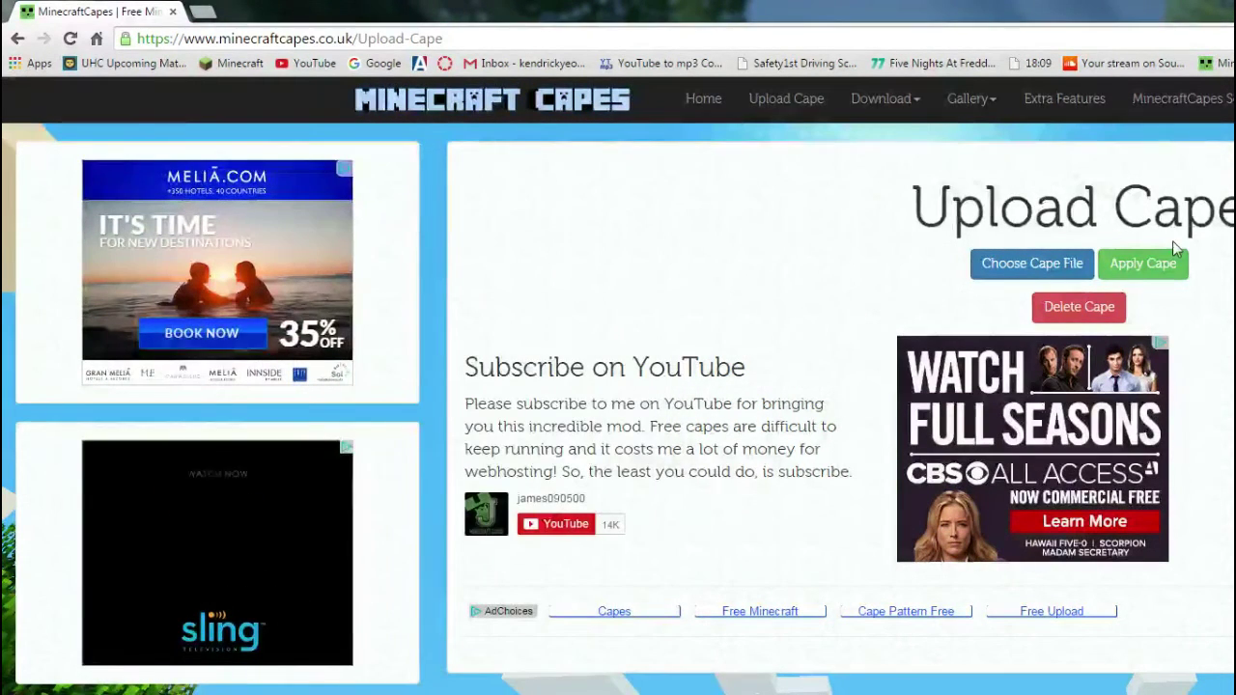
click(1154, 263)
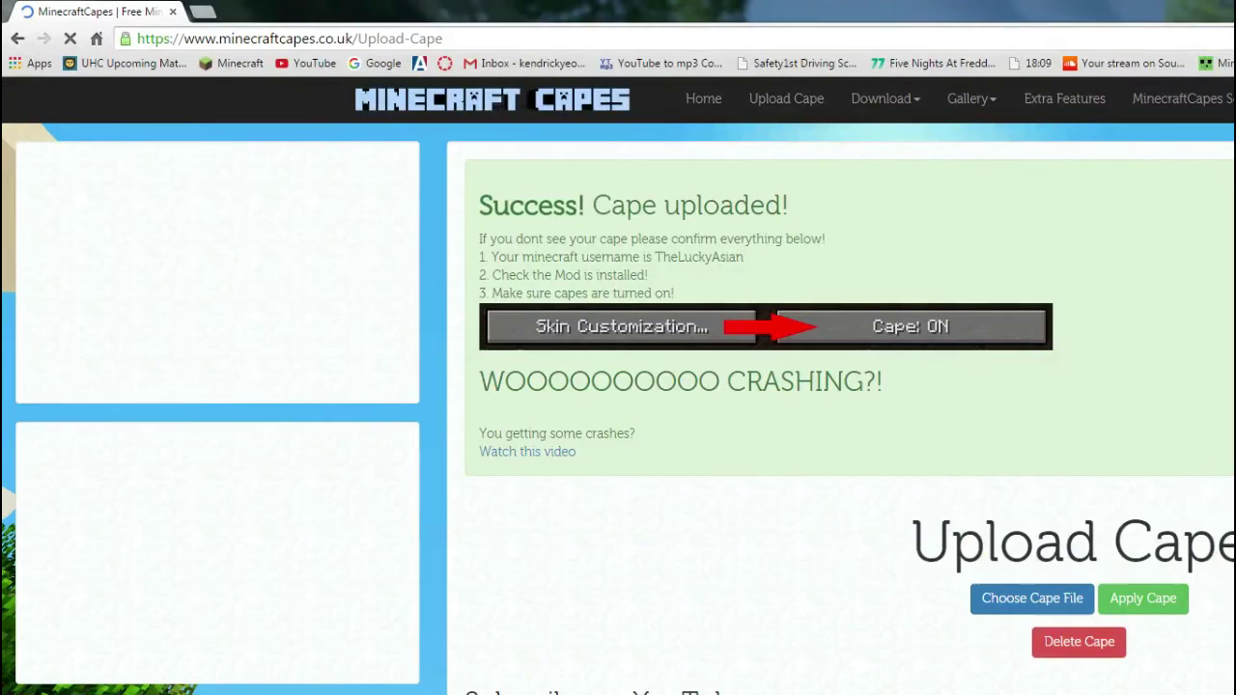
scroll(618, 386, down, 2)
scroll(916, 444, up, 2)
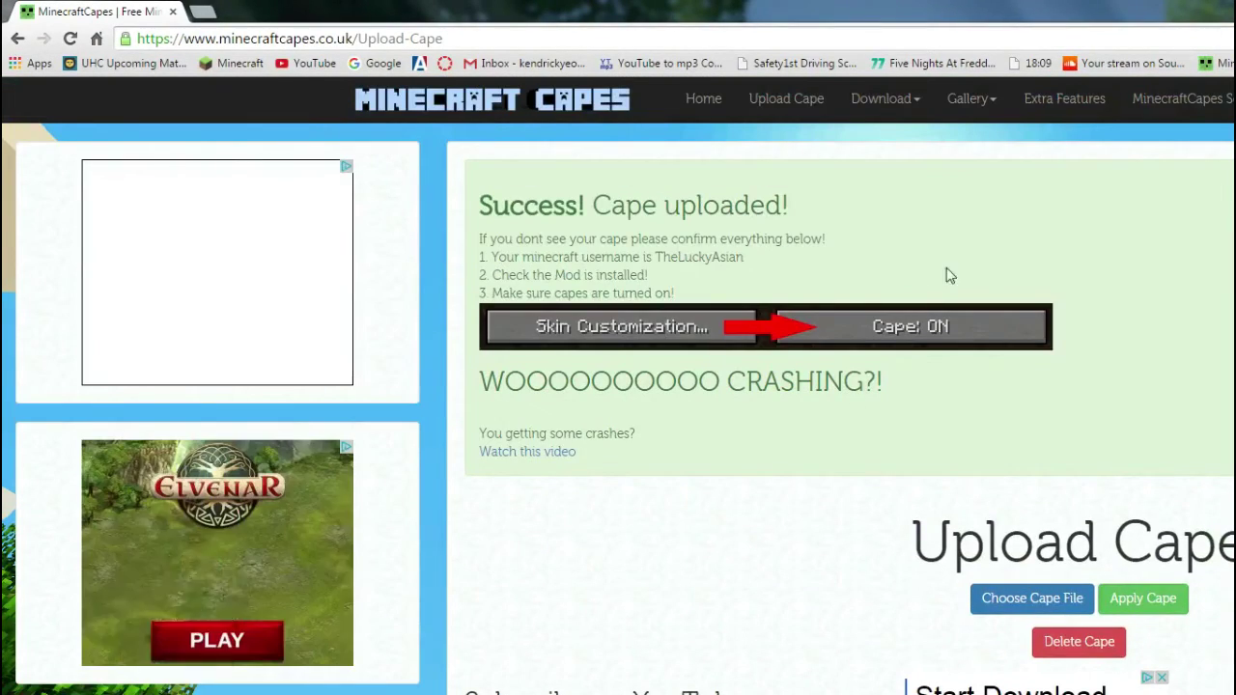
scroll(949, 277, down, 2)
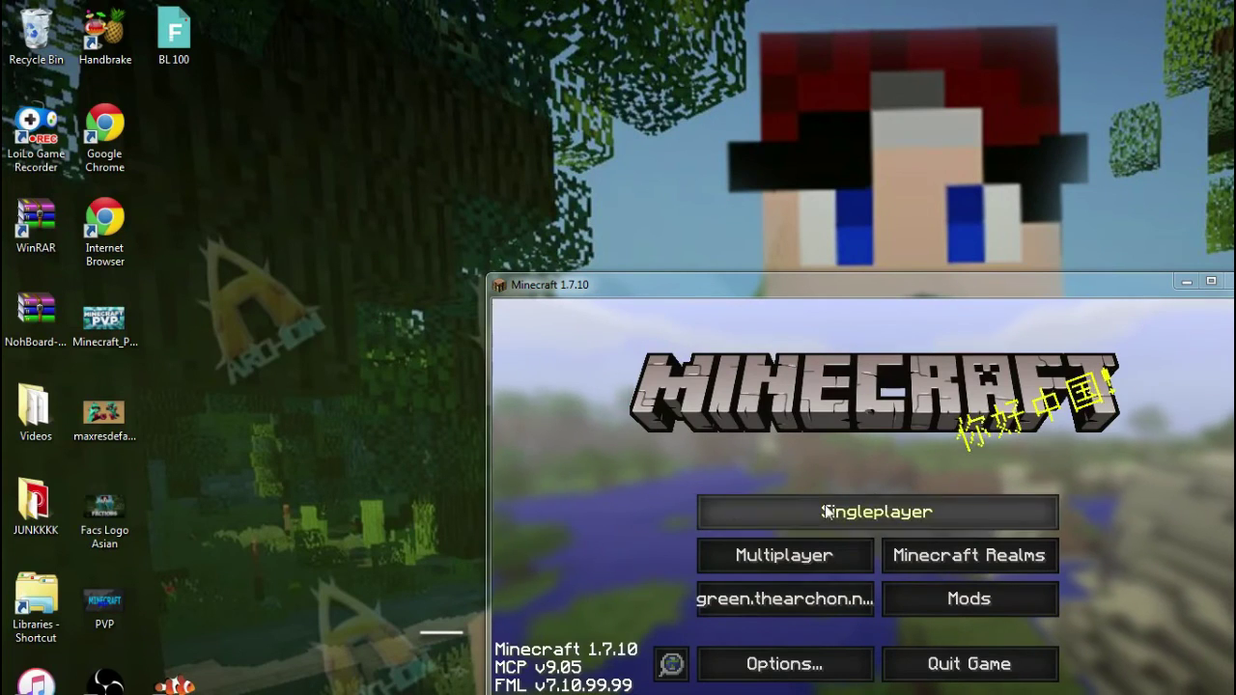
- In Minecraft 1.7.10, join the multiplayer server green.thearchon.net through Direct Connect
click(808, 561)
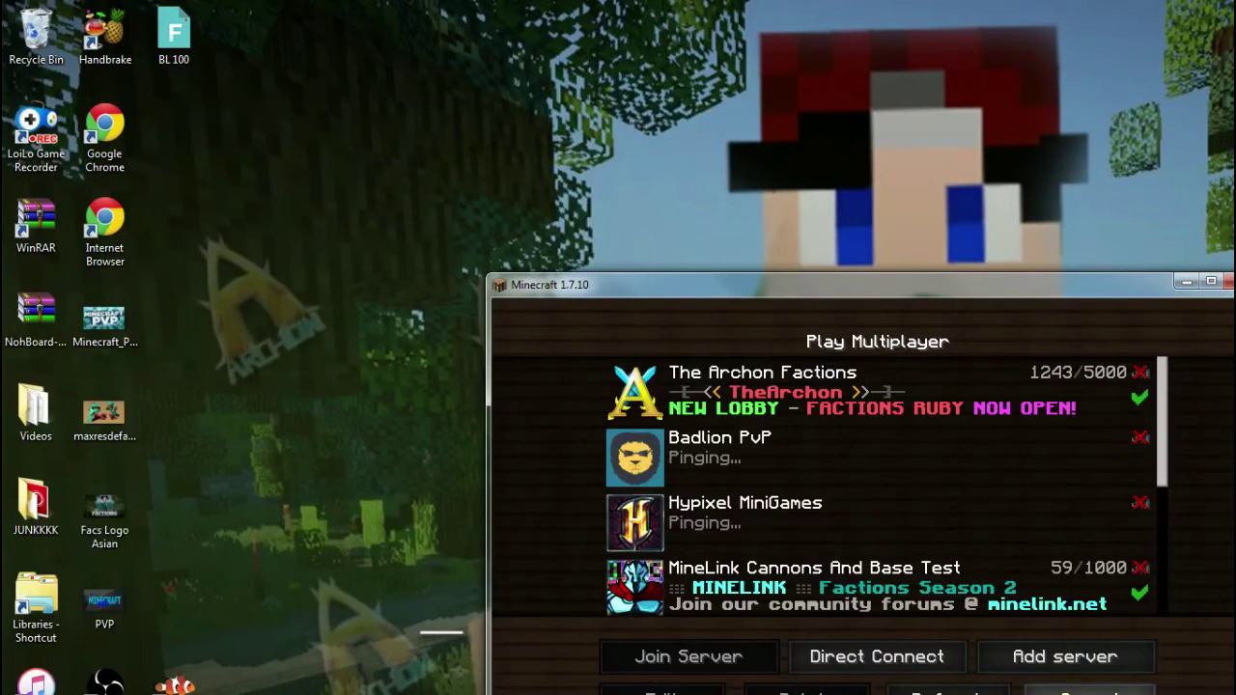
click(915, 662)
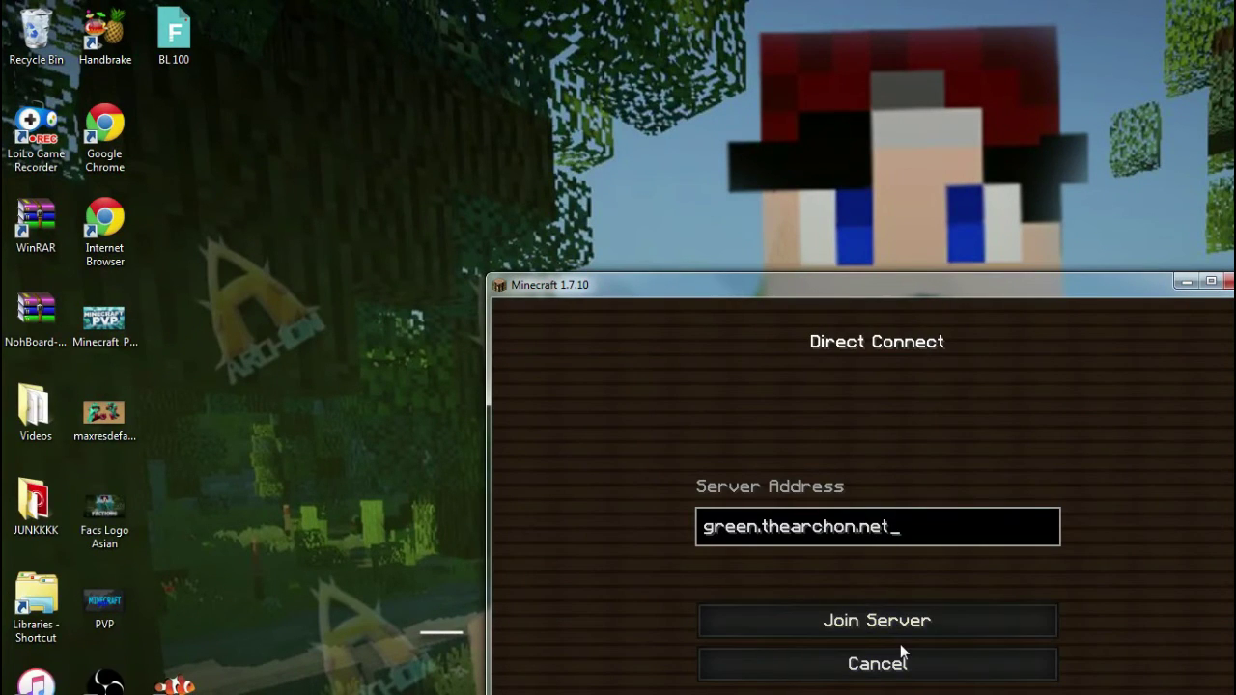
click(897, 623)
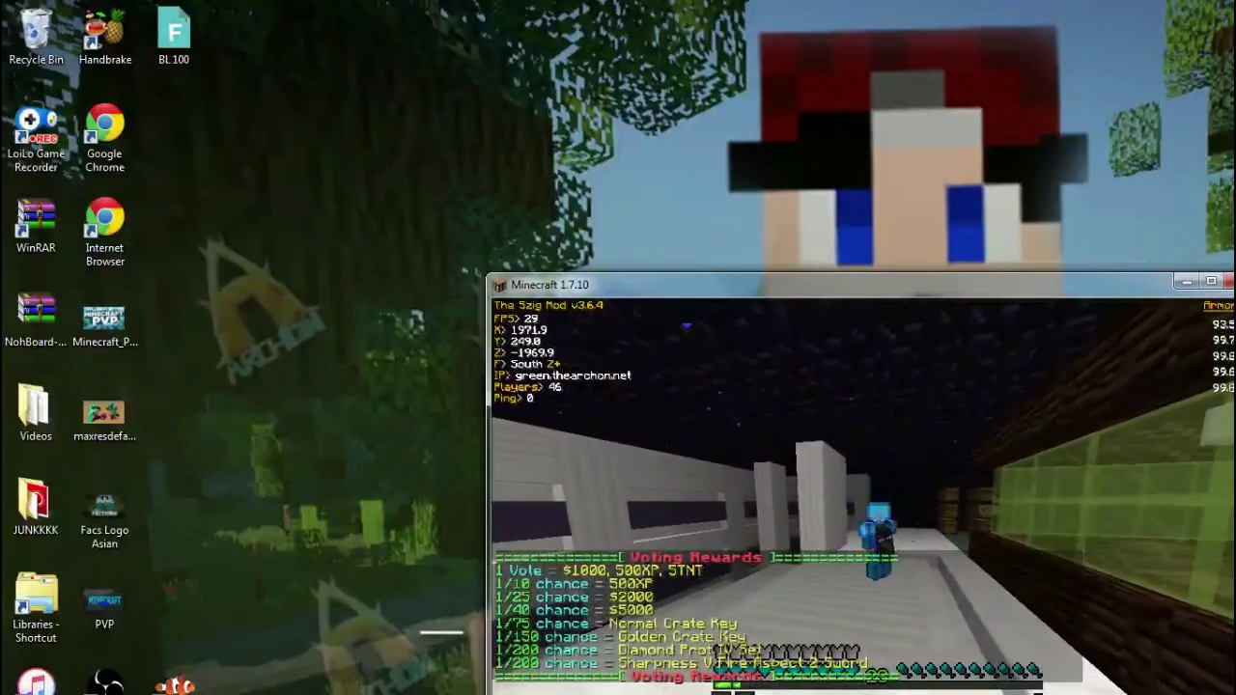
- Cycle the in-game camera perspective to examine the cape on the player's back
key(F5)
key(F5)
key(F5)
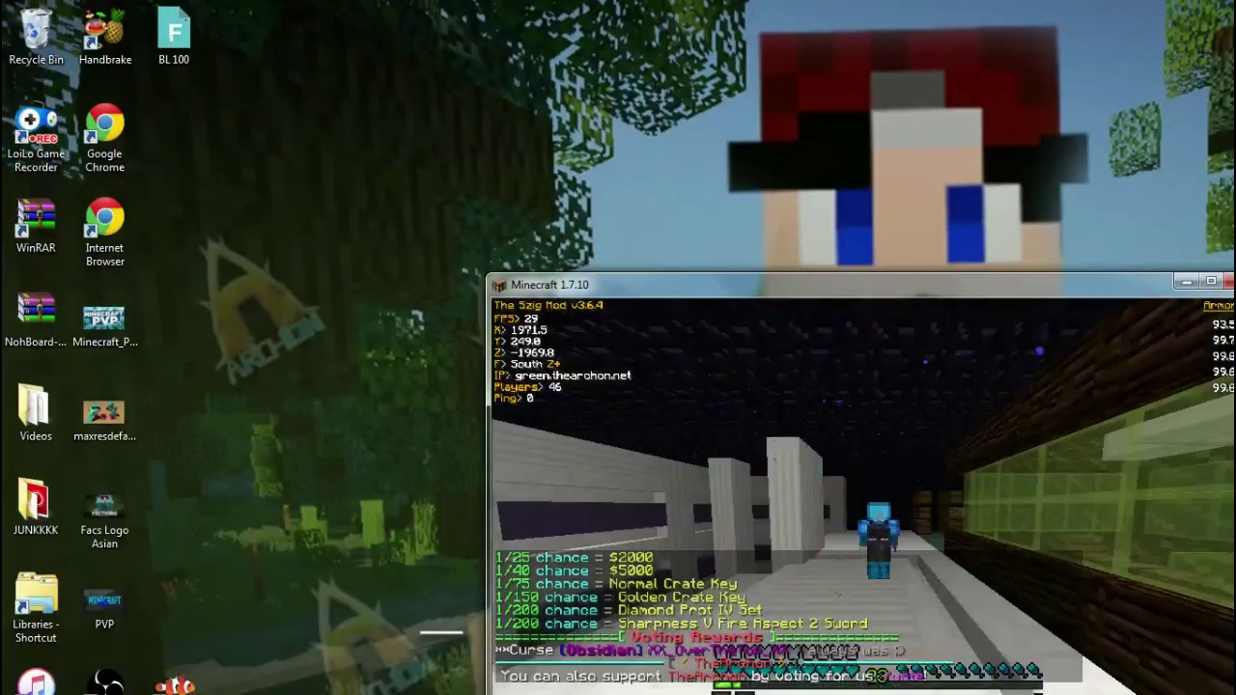
- Toggle the Show Cape option in the Multiplayer Settings and cycle the in-game camera perspective to examine the player
key(Escape)
click(842, 560)
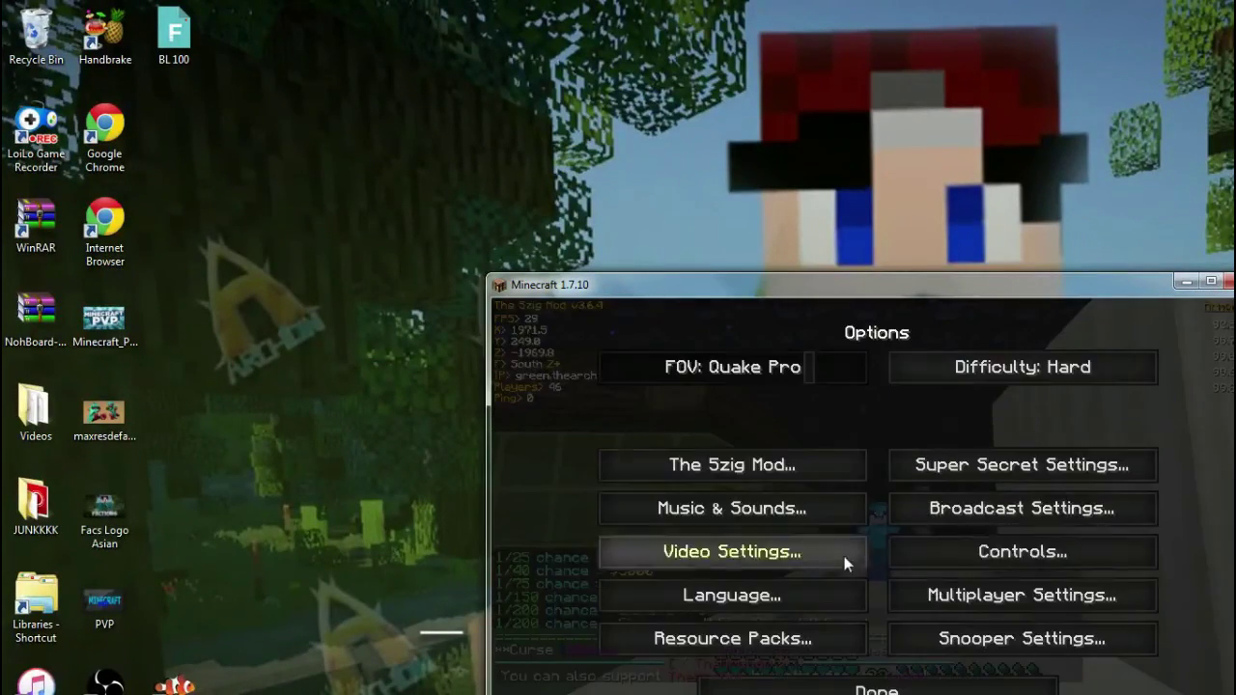
click(996, 601)
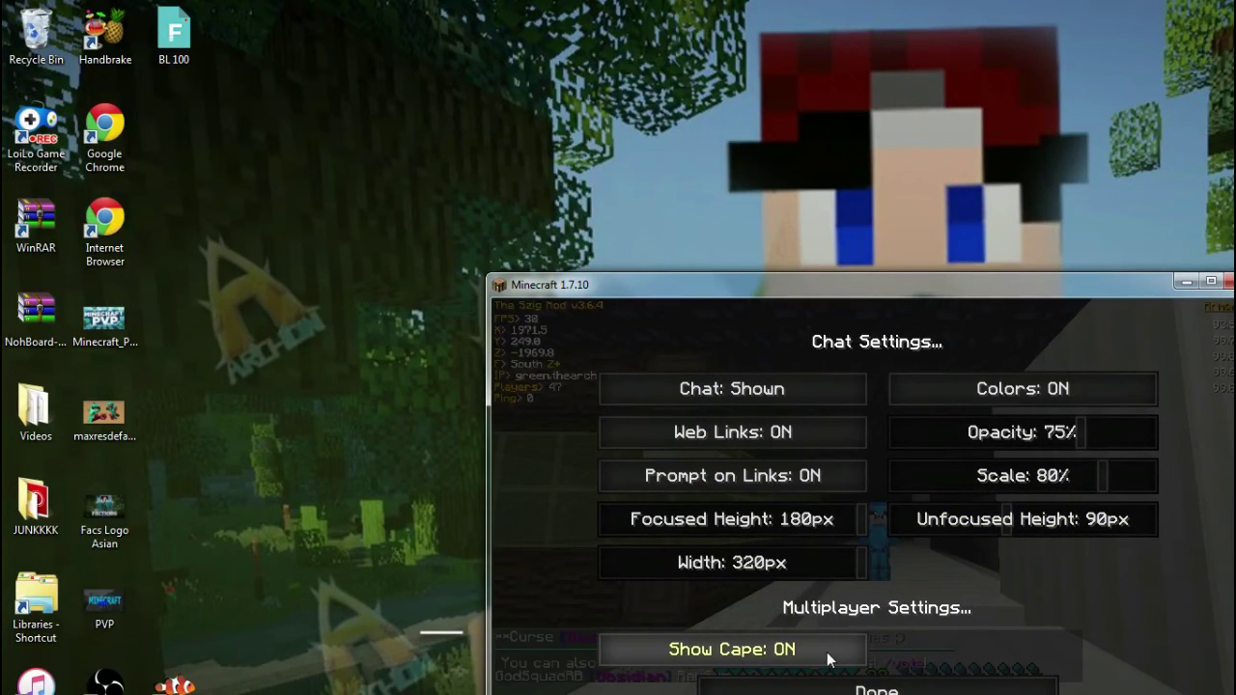
key(Escape)
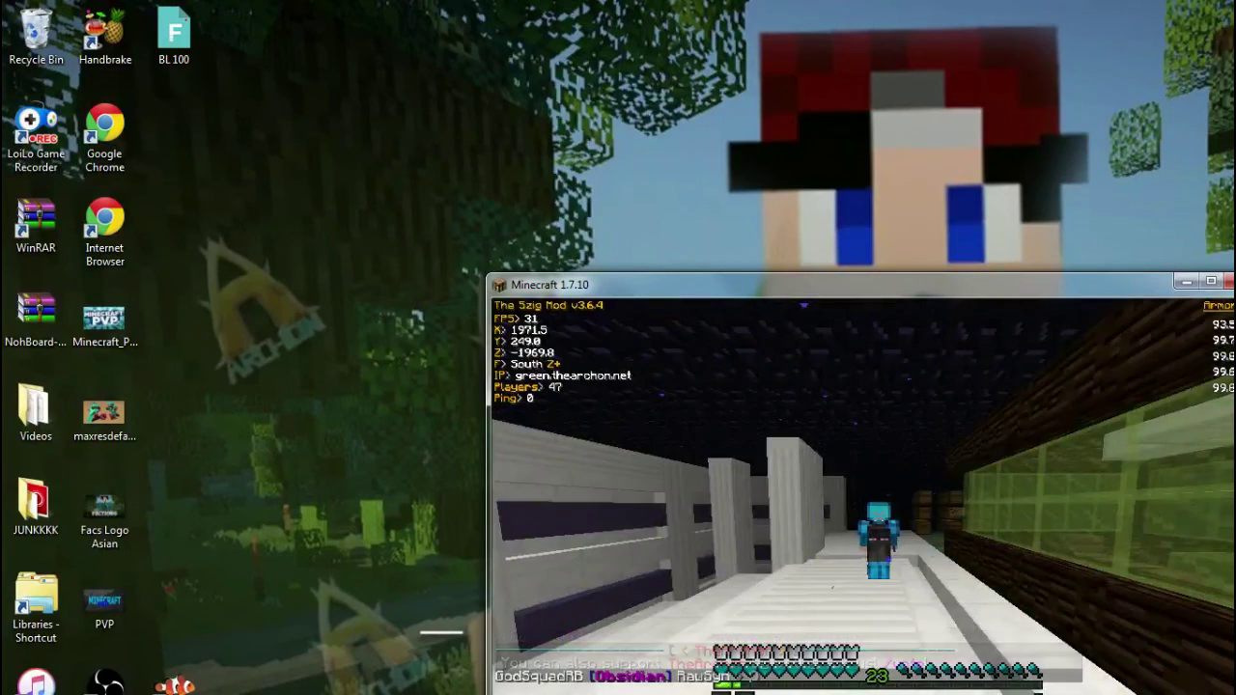
key(Escape)
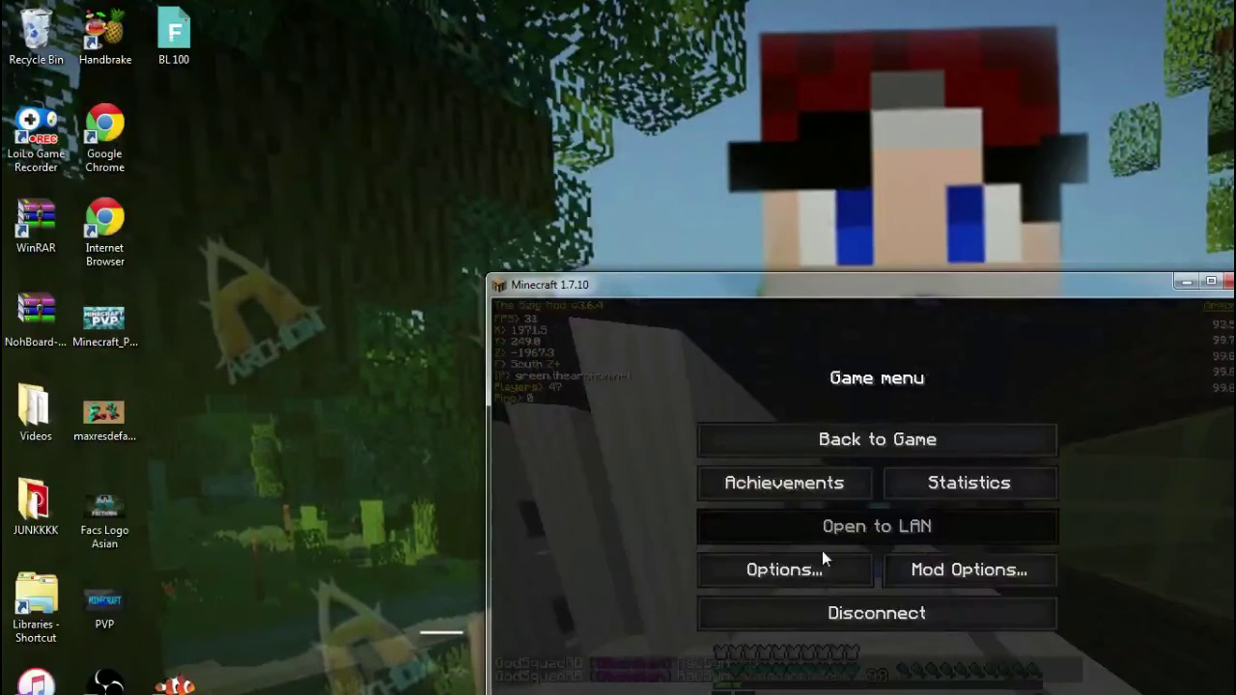
click(822, 558)
click(910, 604)
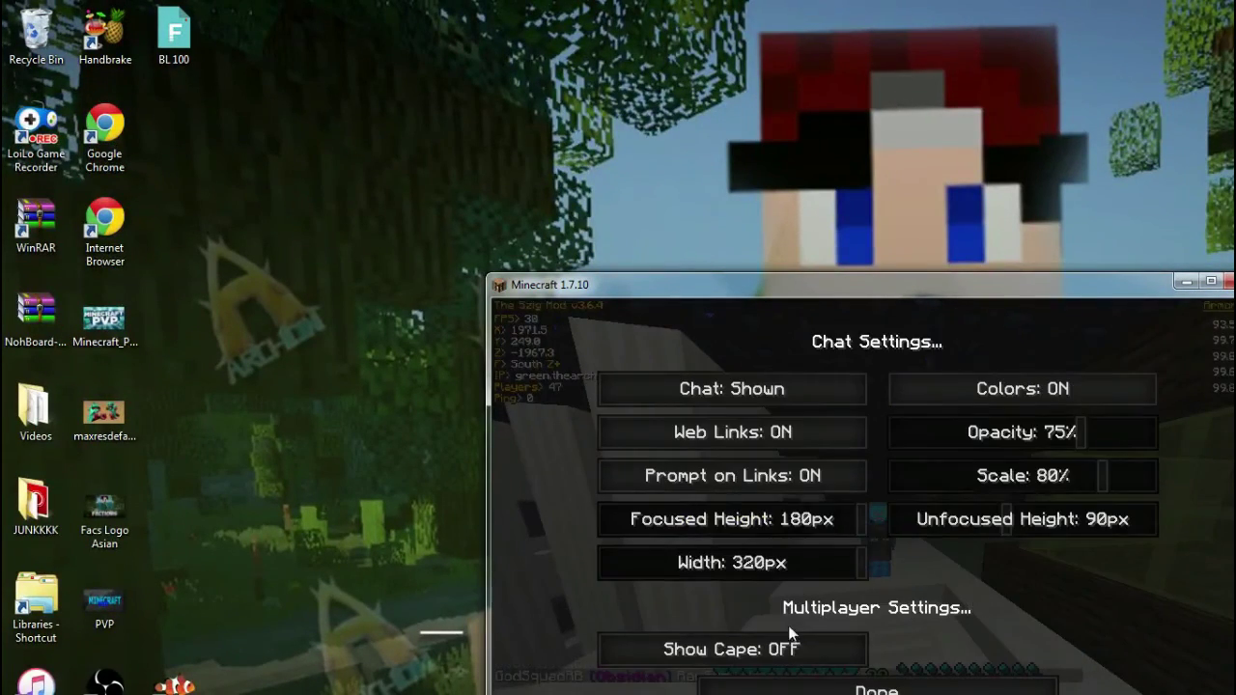
key(Escape)
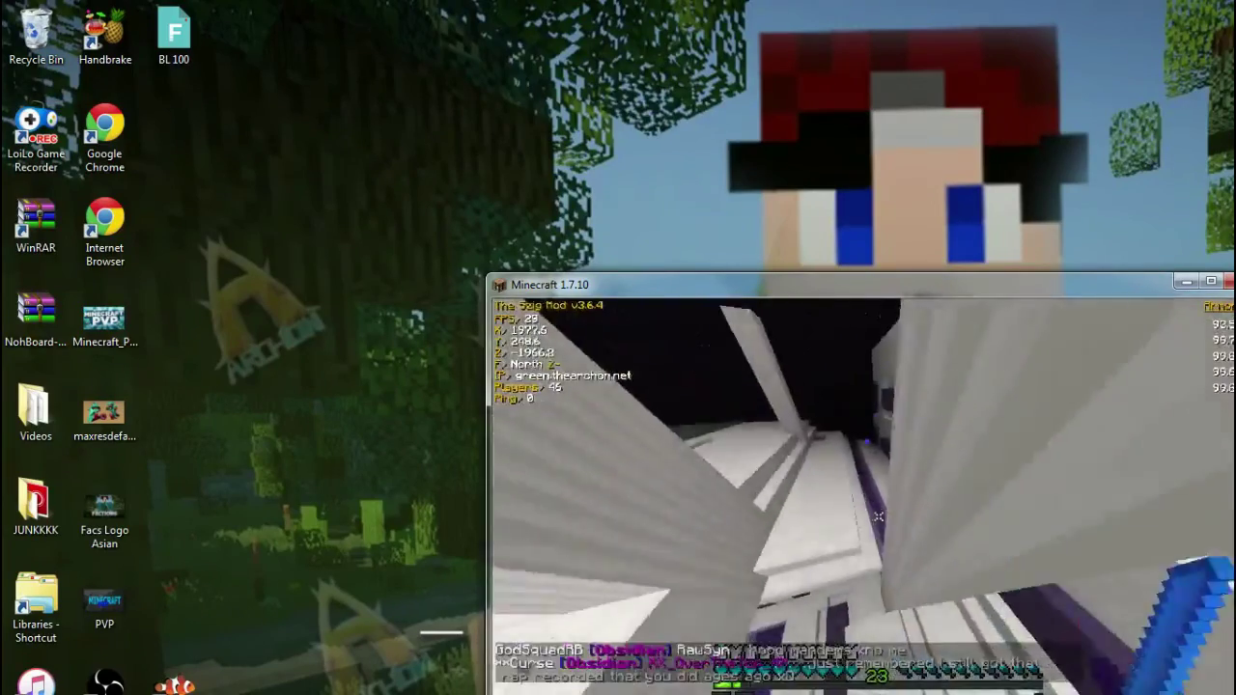
key(F5)
key(F5)
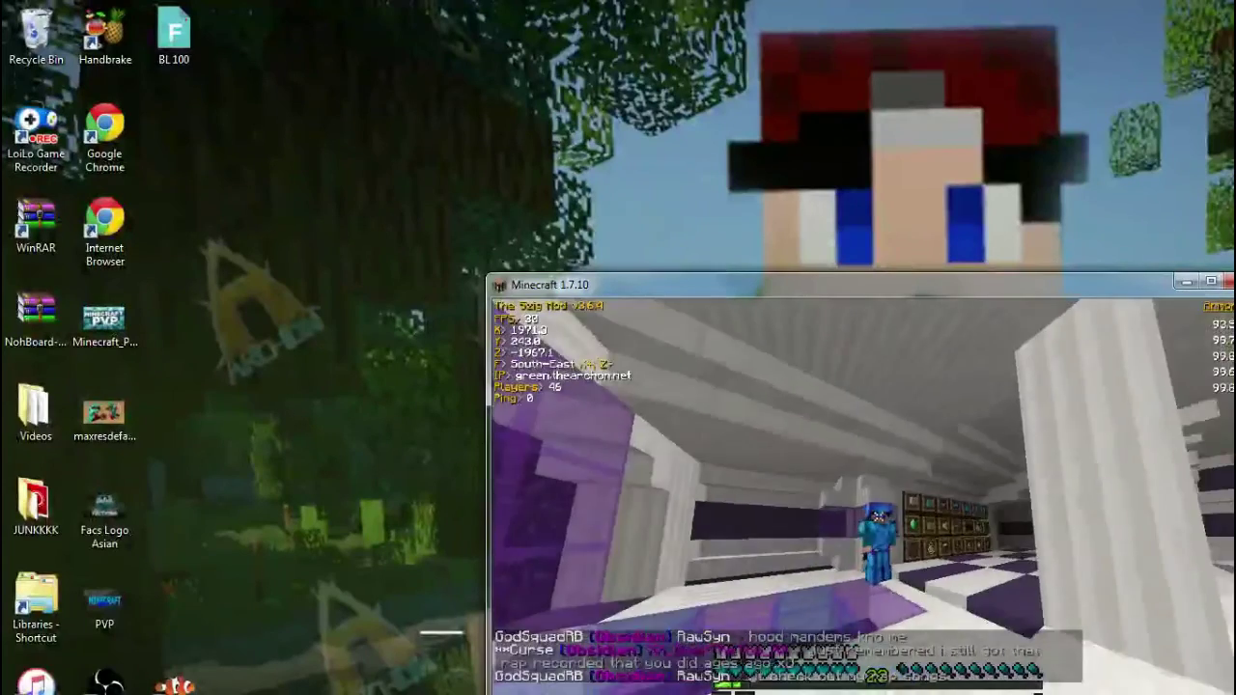
- With the inventory open, move the Minecraft window higher on the desktop and widen it, and return to the game
key(e)
drag(890, 276, 896, 188)
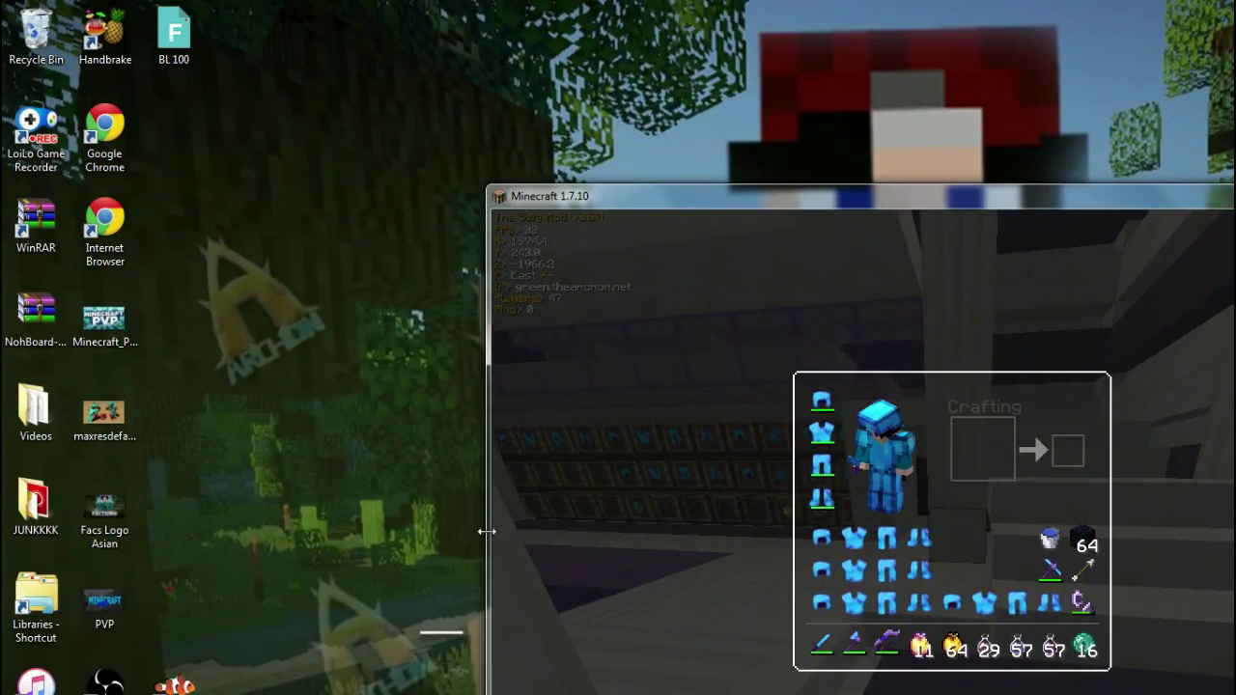
drag(487, 530, 375, 524)
key(e)
key(w)
key(w)
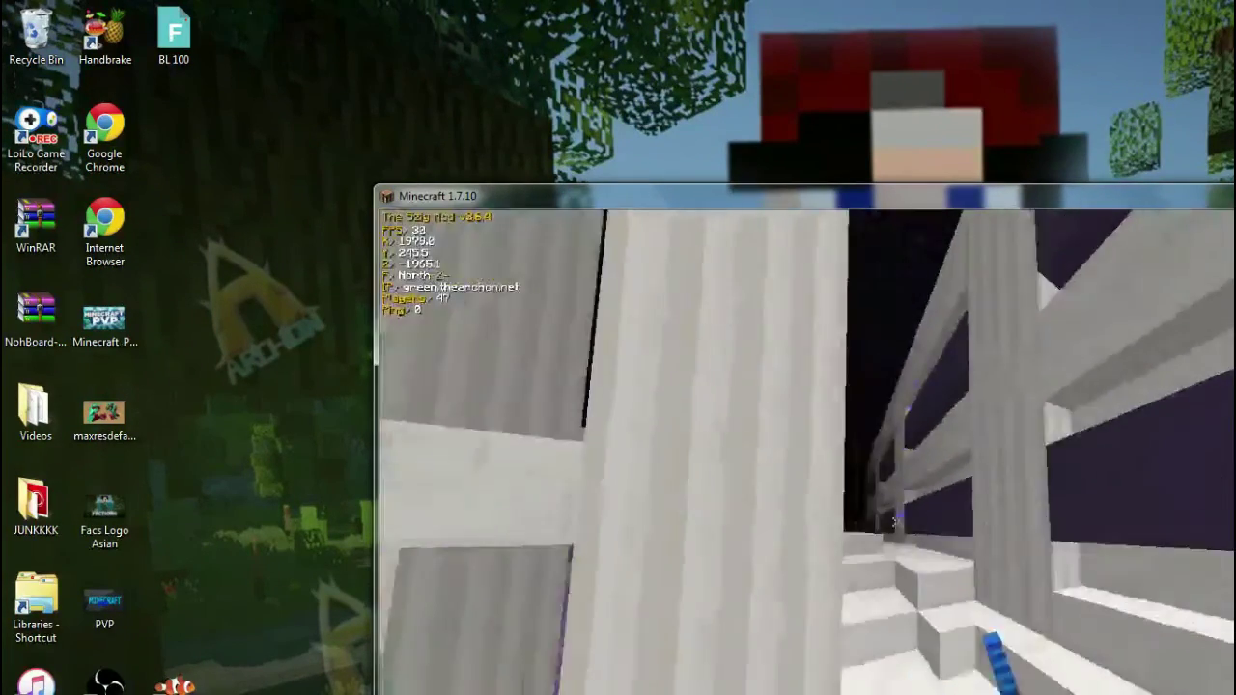
key(w)
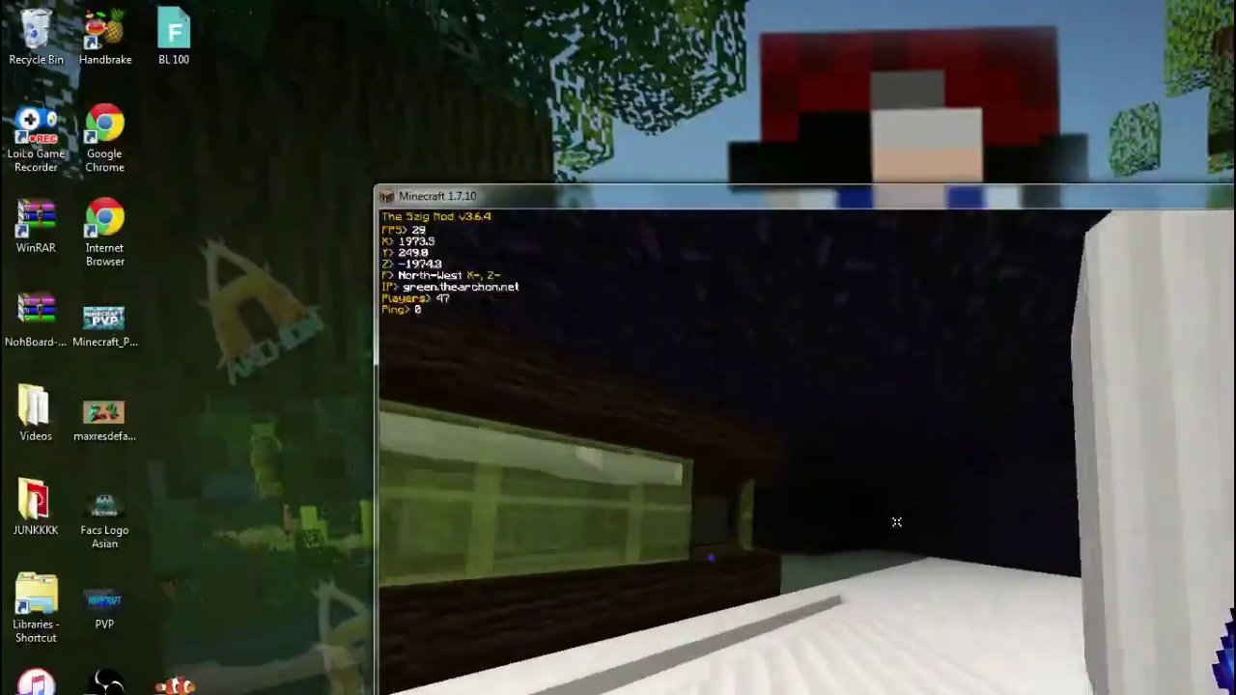
key(space)
key(w)
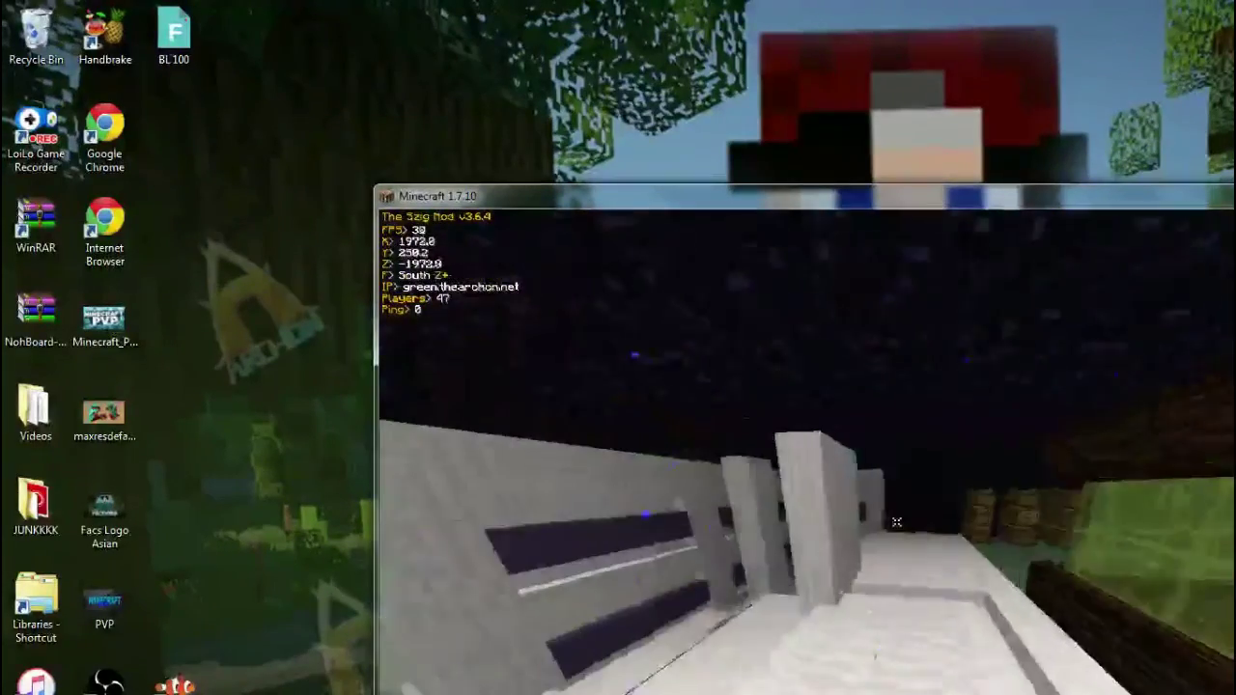